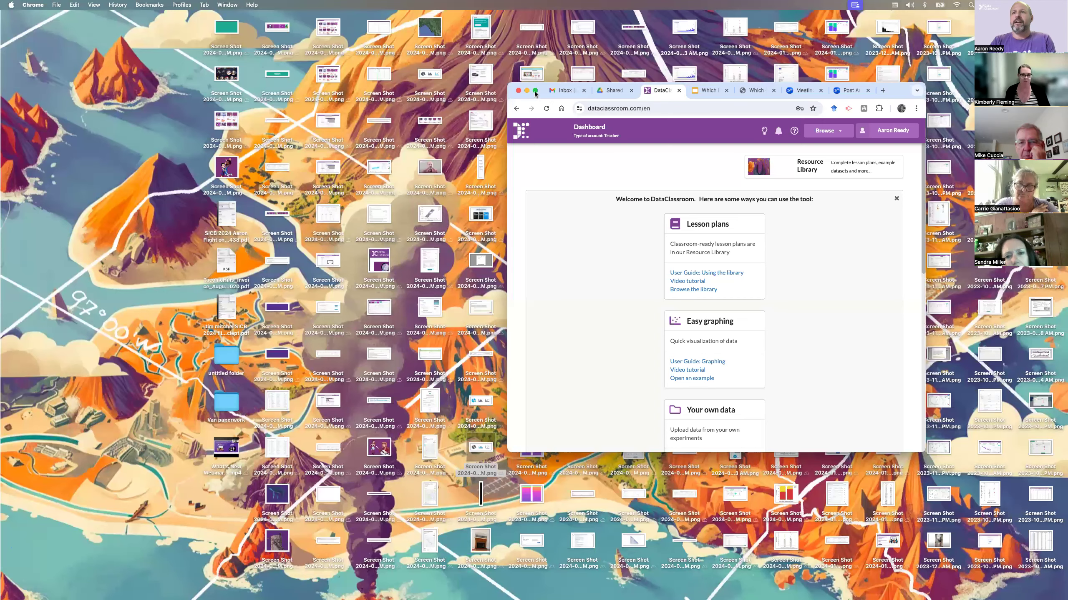
Make the browser window full screen and open the recent dataset "Effect of sample size on error bars (simulated data)"
click(535, 91)
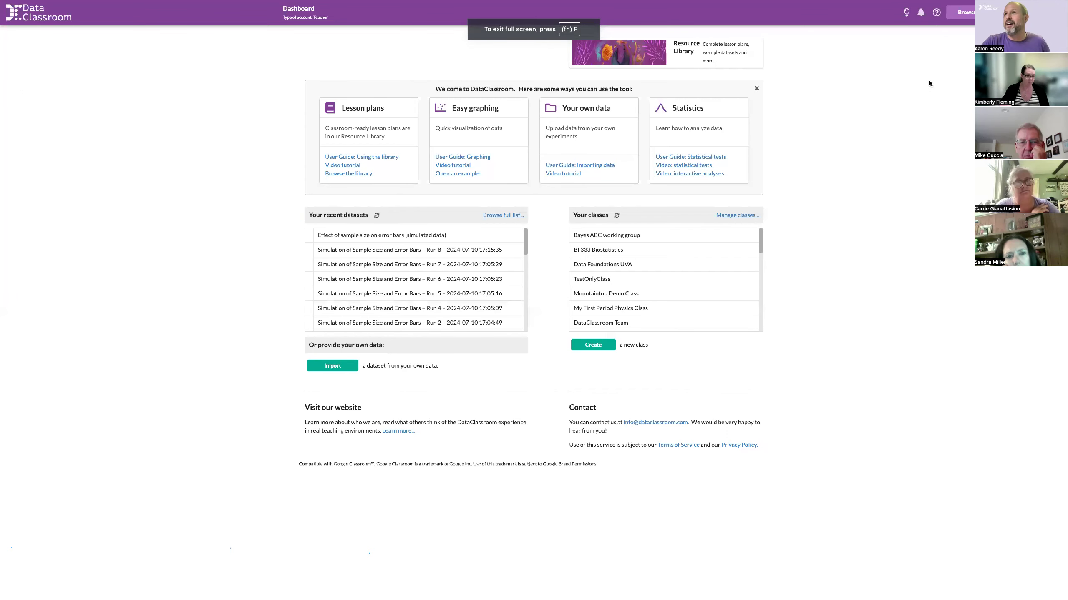
mouse_move(883, 2)
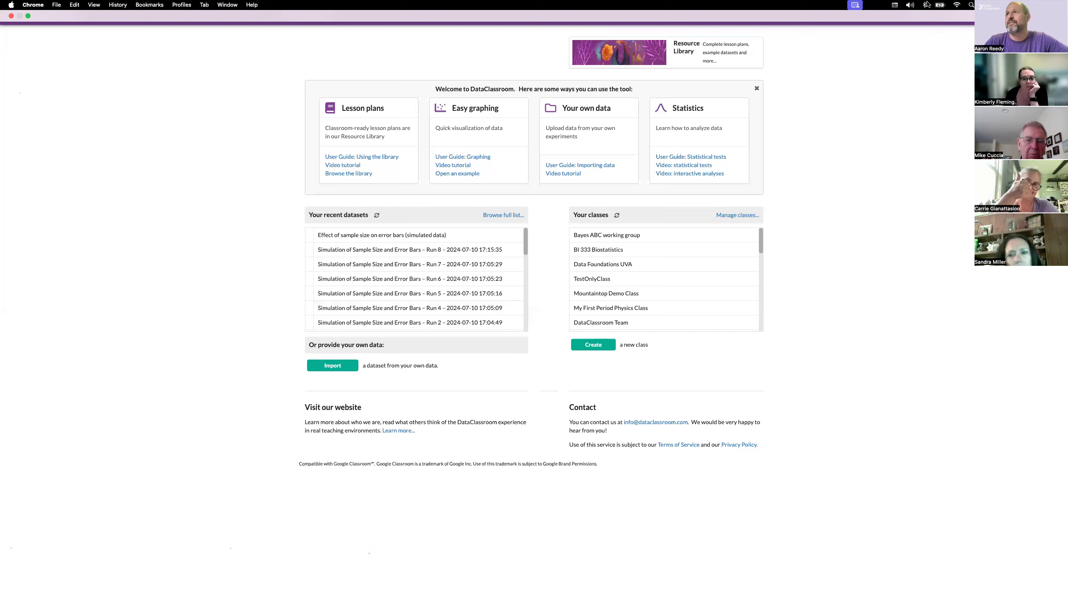
click(965, 11)
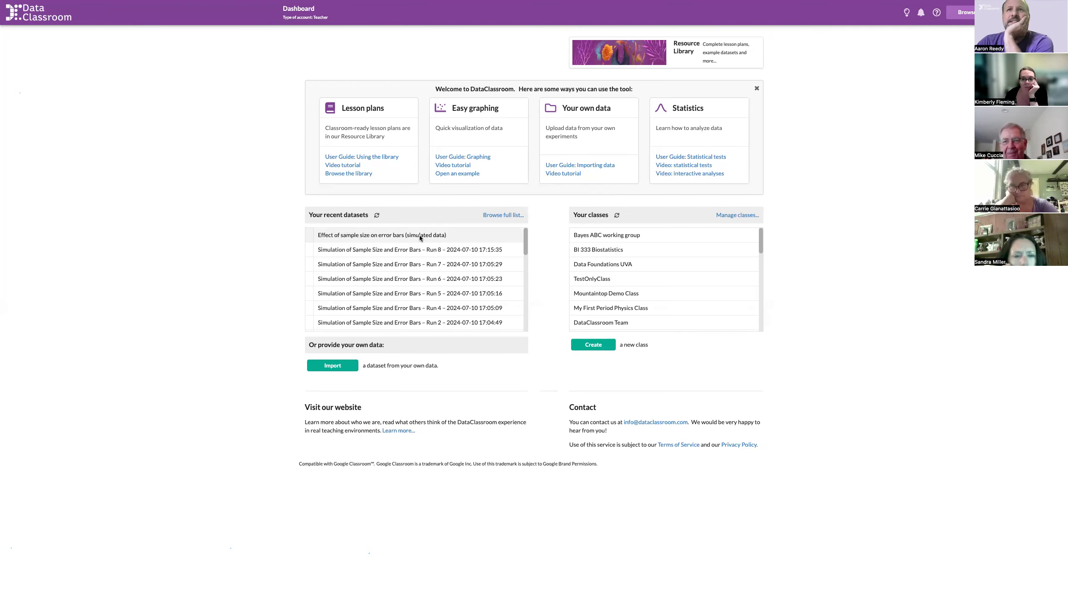
click(420, 239)
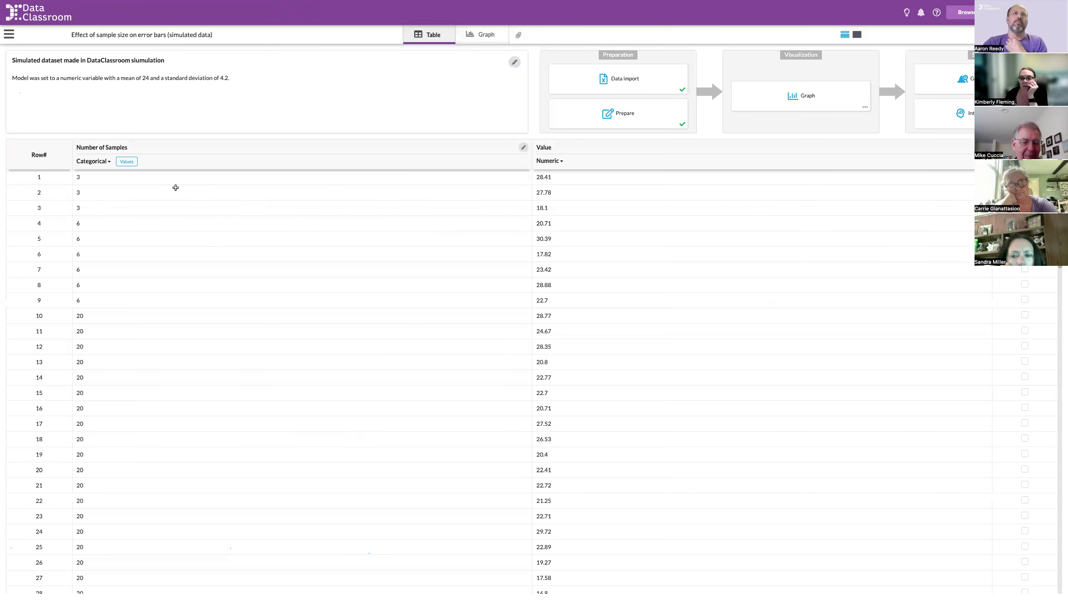
Share the dataset through a link that lets anyone with it view, and copy that link
click(9, 37)
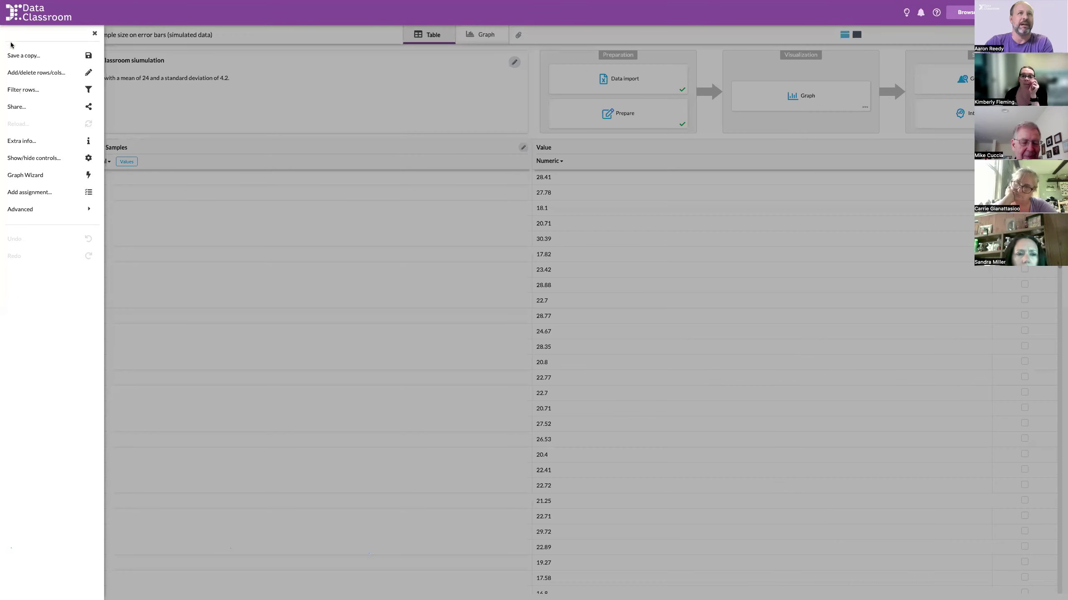
click(16, 107)
click(543, 295)
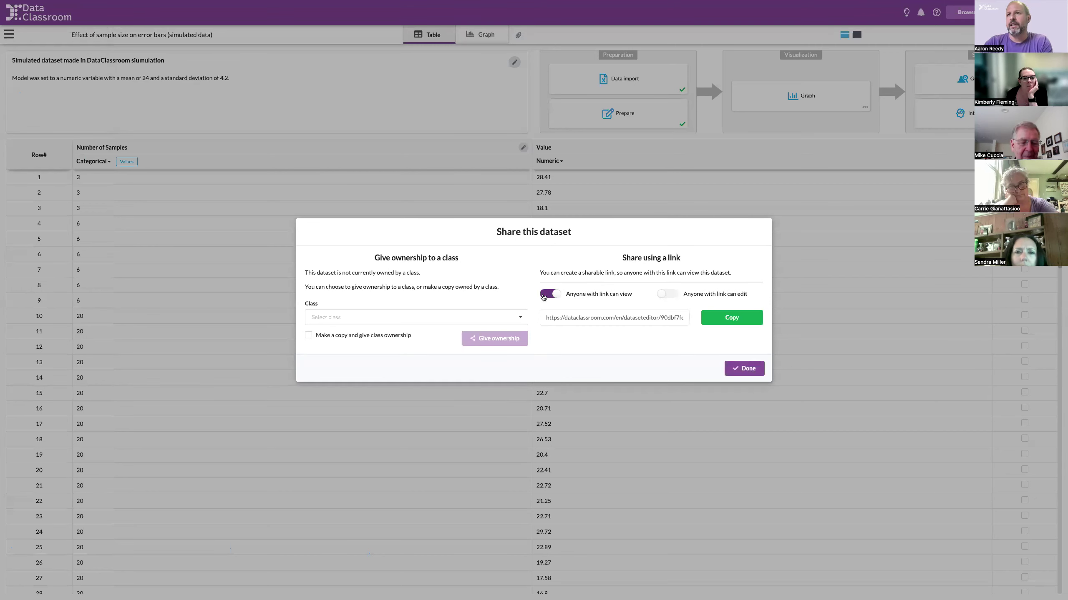
click(739, 320)
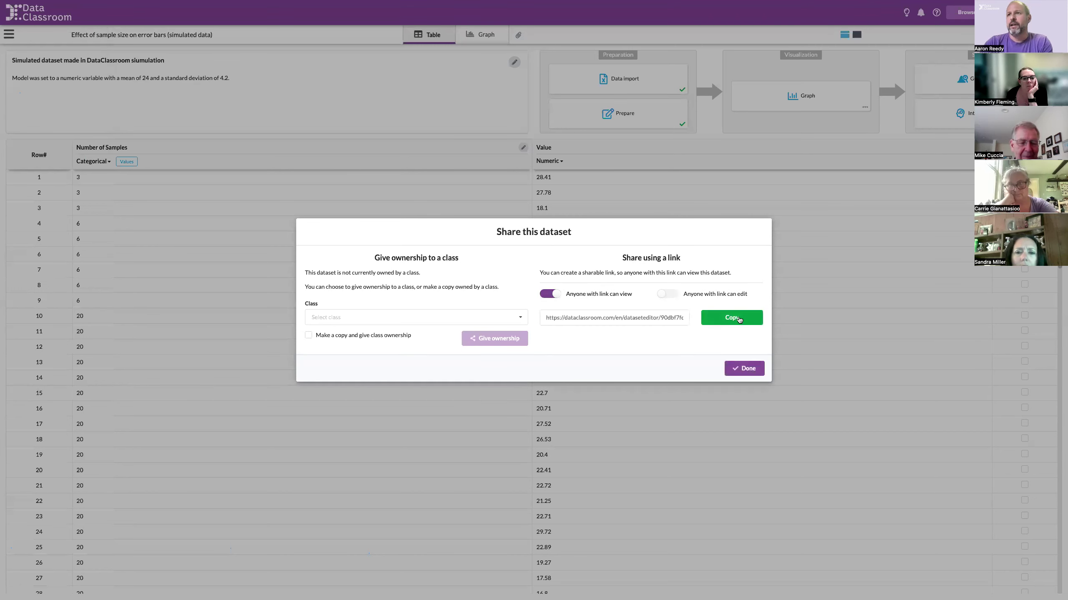
click(744, 369)
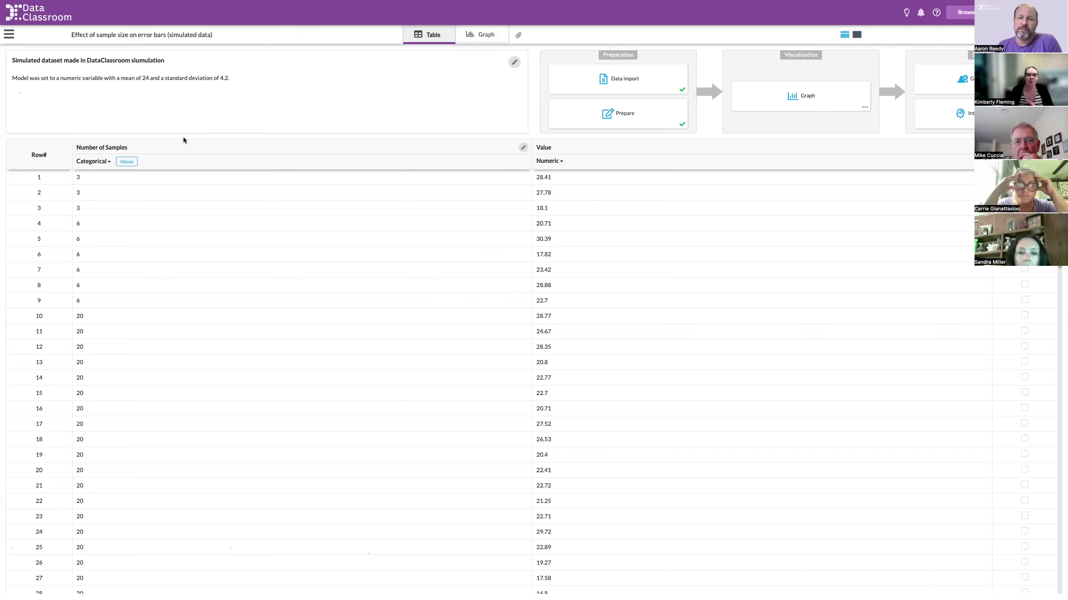
Graph the Number of Samples and Value columns, displaying Value on the Y axis as a dot plot
click(489, 36)
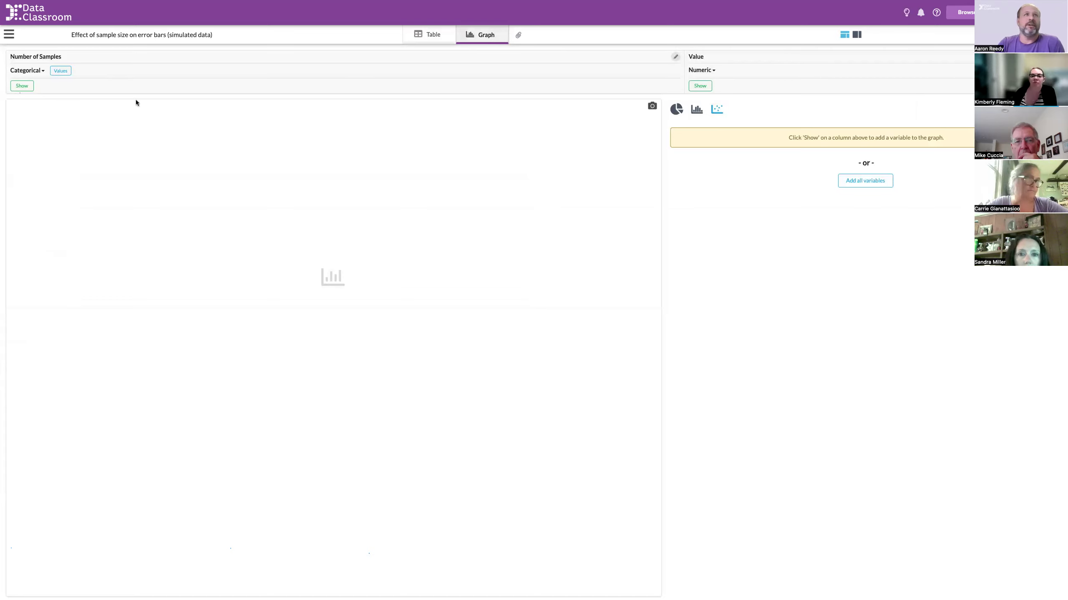
click(21, 86)
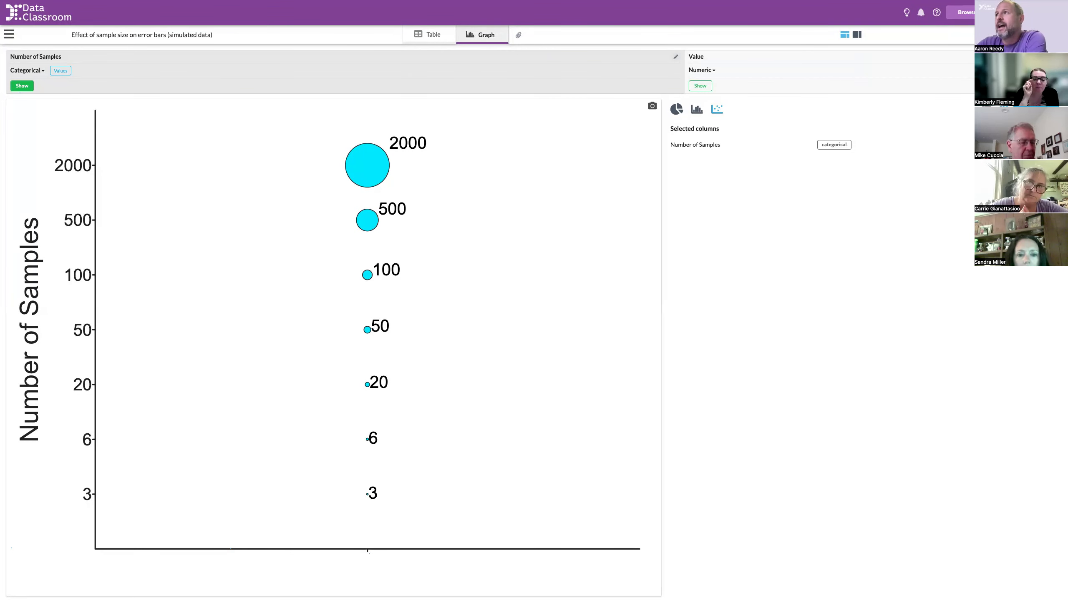
click(704, 87)
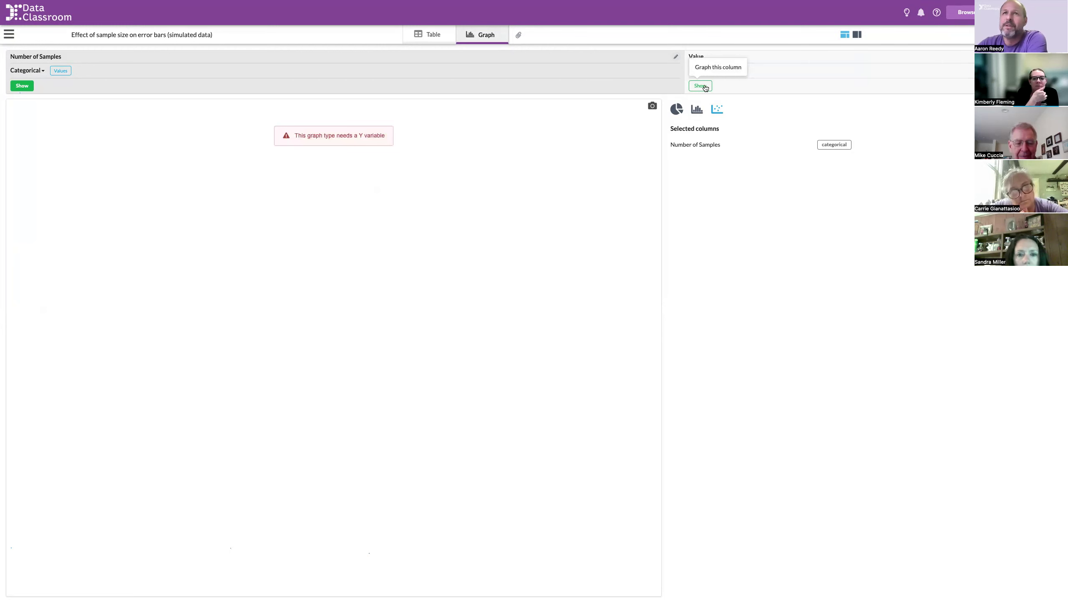
click(705, 87)
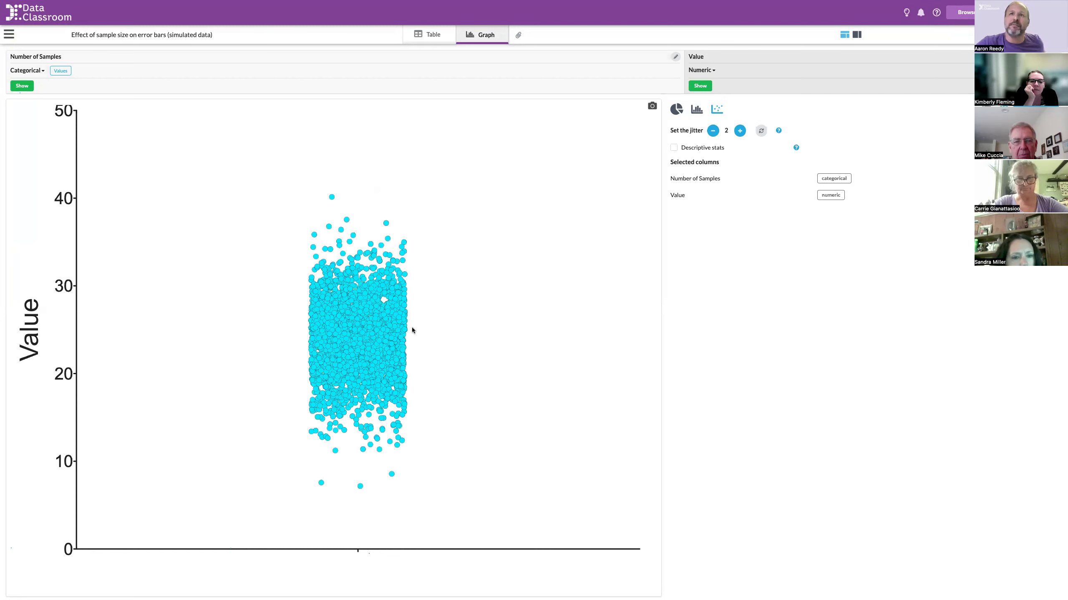
mouse_move(412, 328)
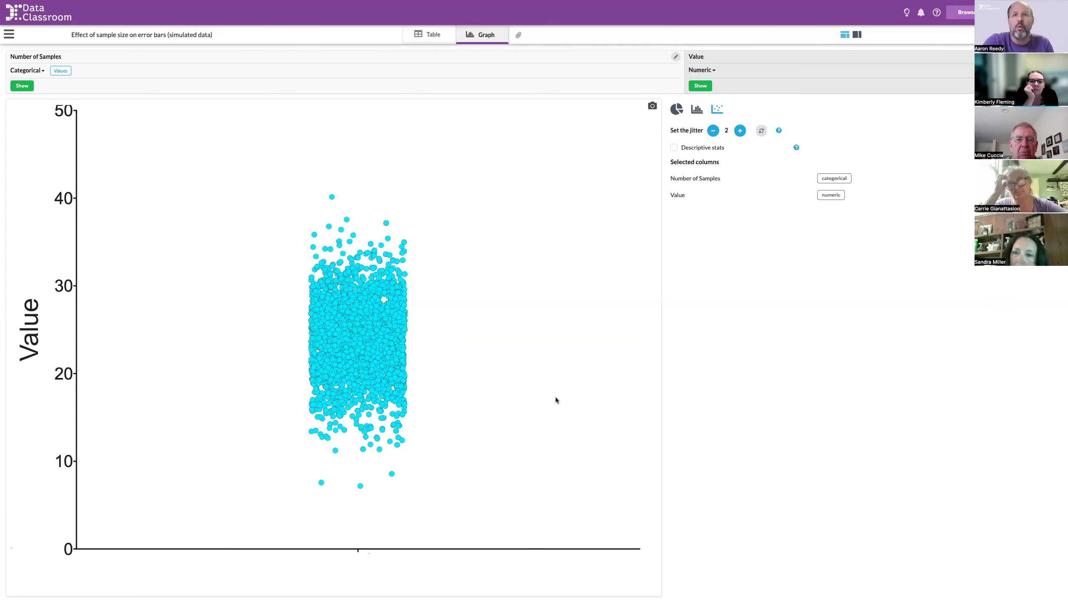
mouse_move(339, 343)
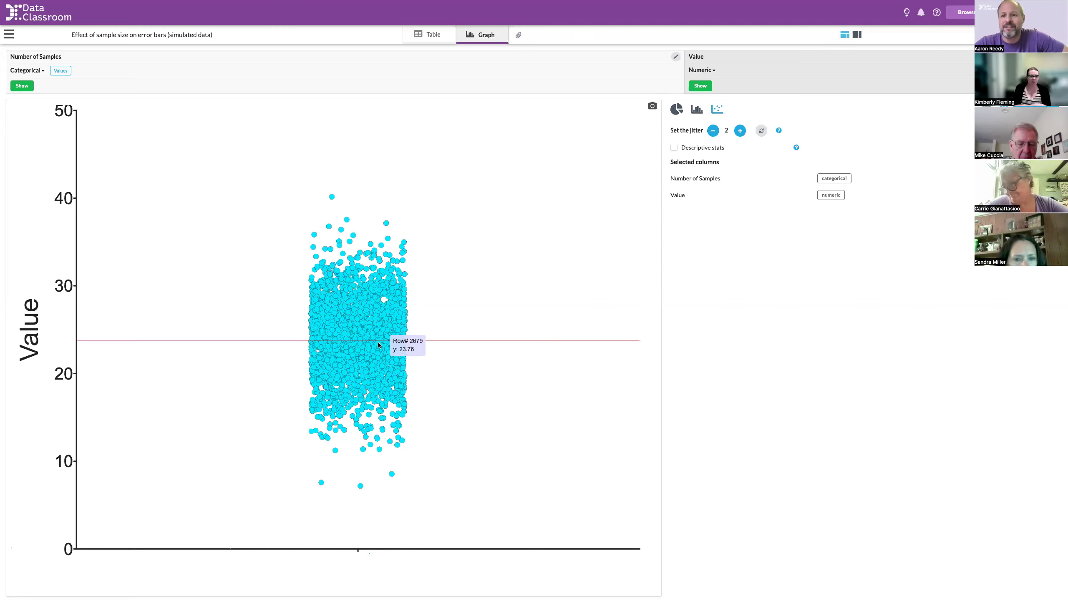
Display Value as a histogram with the normal distribution curve and descriptive stats, including the table of values
click(697, 109)
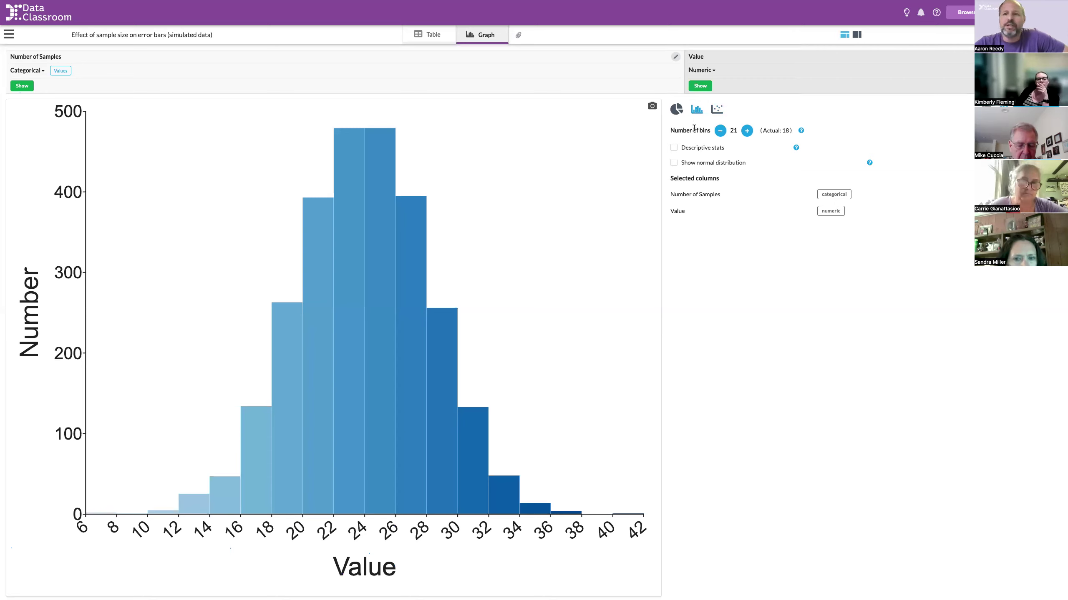
click(674, 162)
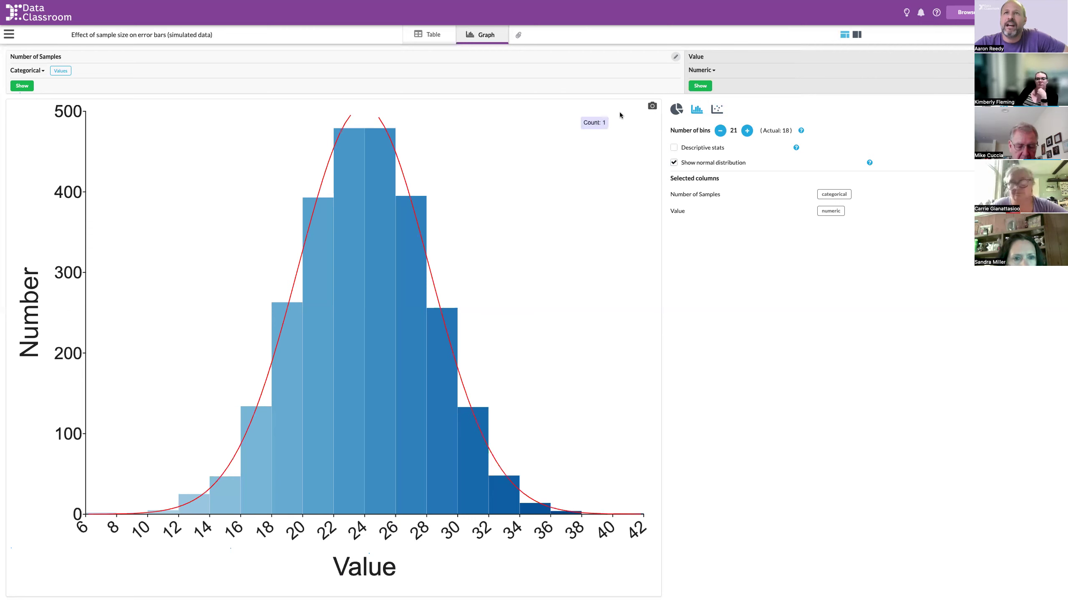
click(674, 148)
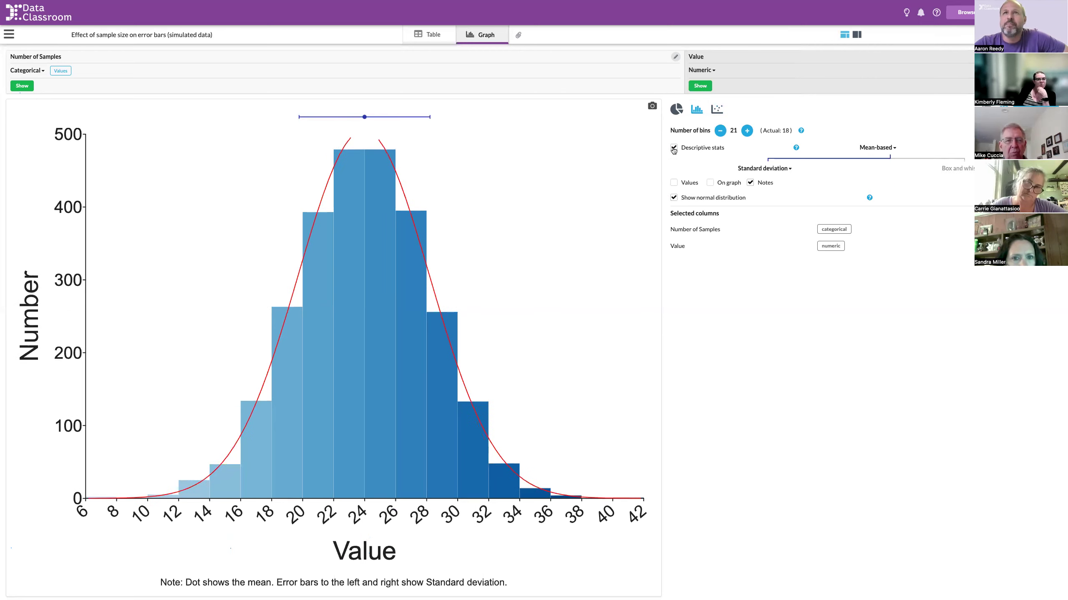
click(675, 183)
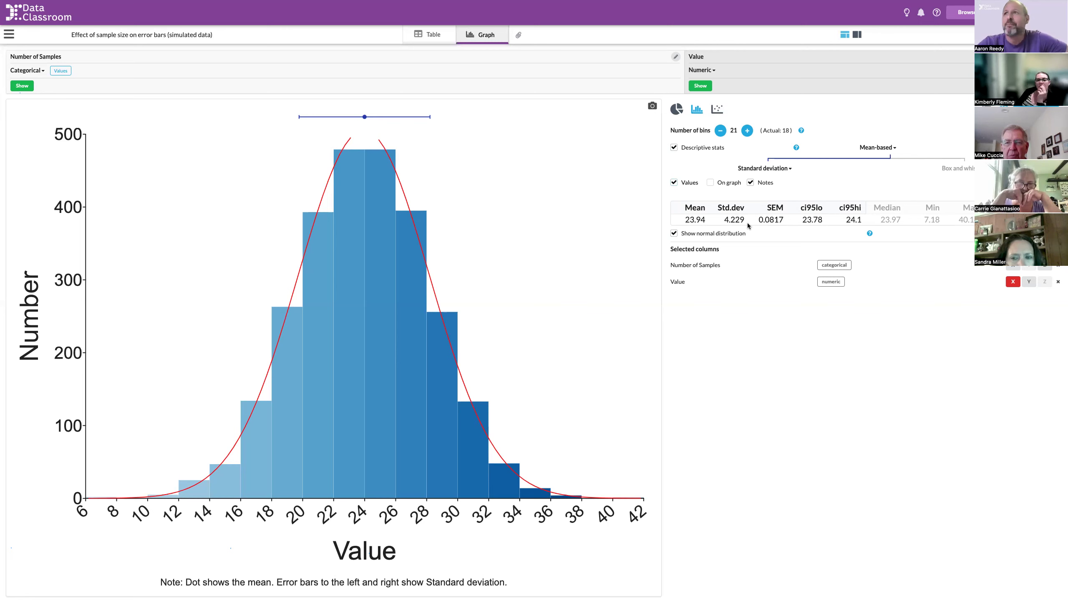
Return to the dot plot and exclude the Number of Samples values 6, 20, 50, 100, 500 and 2000, keeping only 3
click(717, 110)
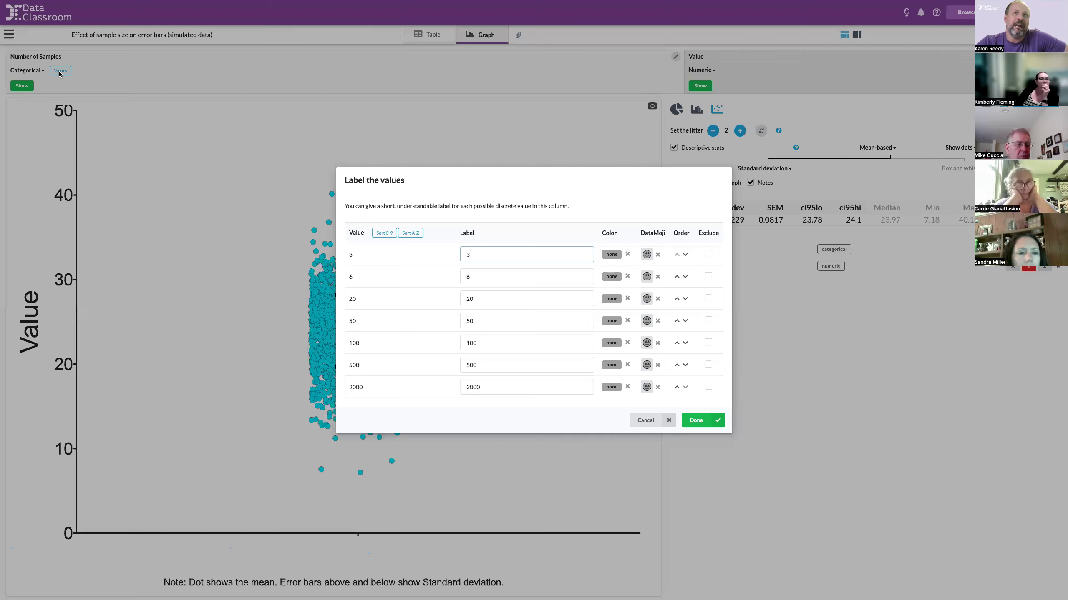
click(60, 70)
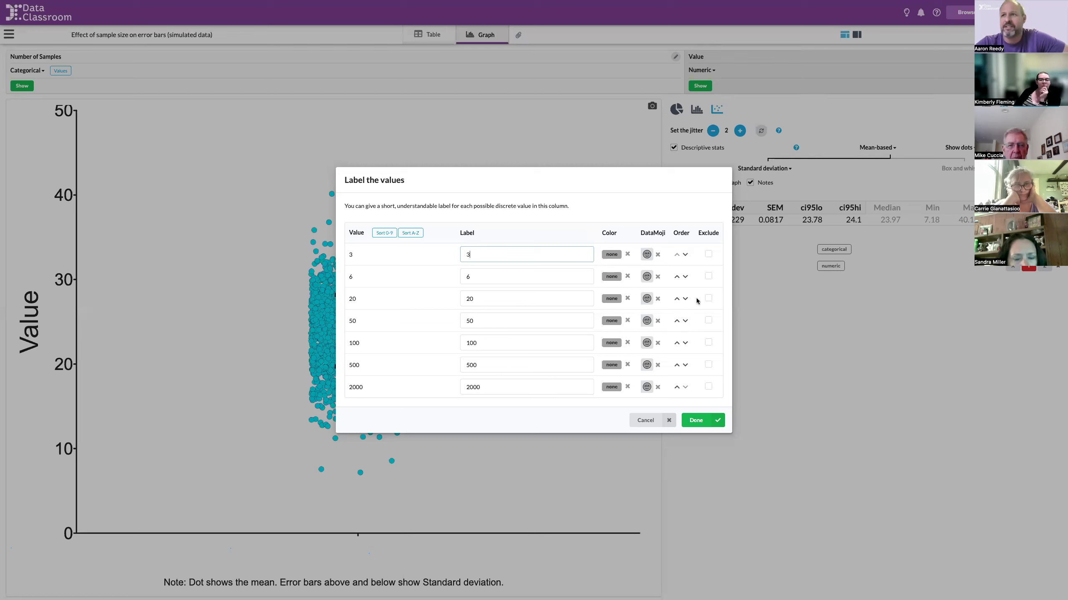
click(708, 276)
click(708, 298)
click(708, 320)
click(709, 344)
click(708, 365)
click(708, 387)
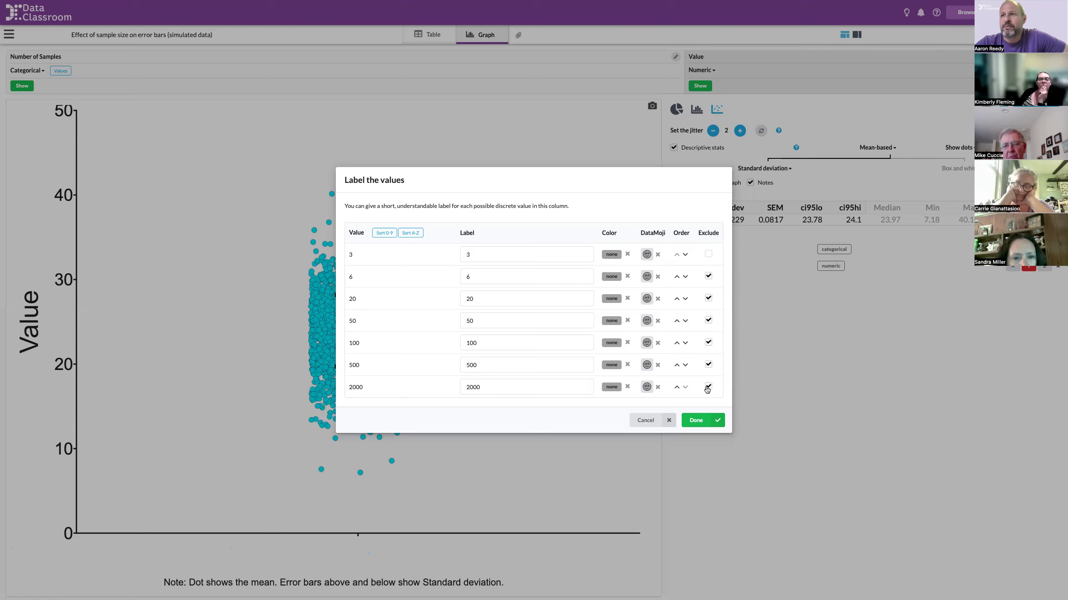
click(698, 422)
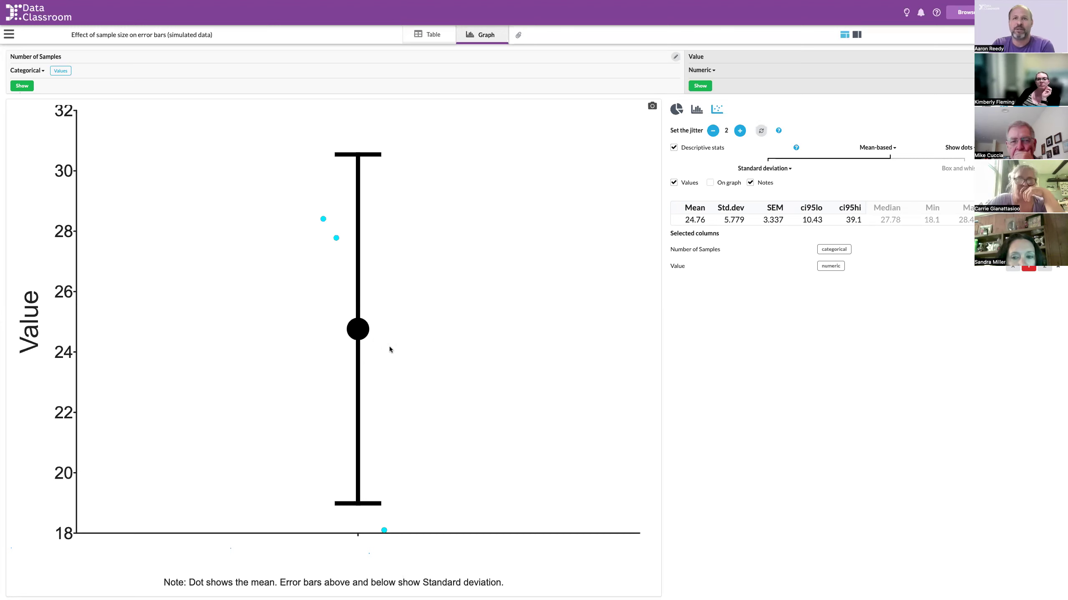
Include the Number of Samples values 6 and 20 in the graph again
click(60, 71)
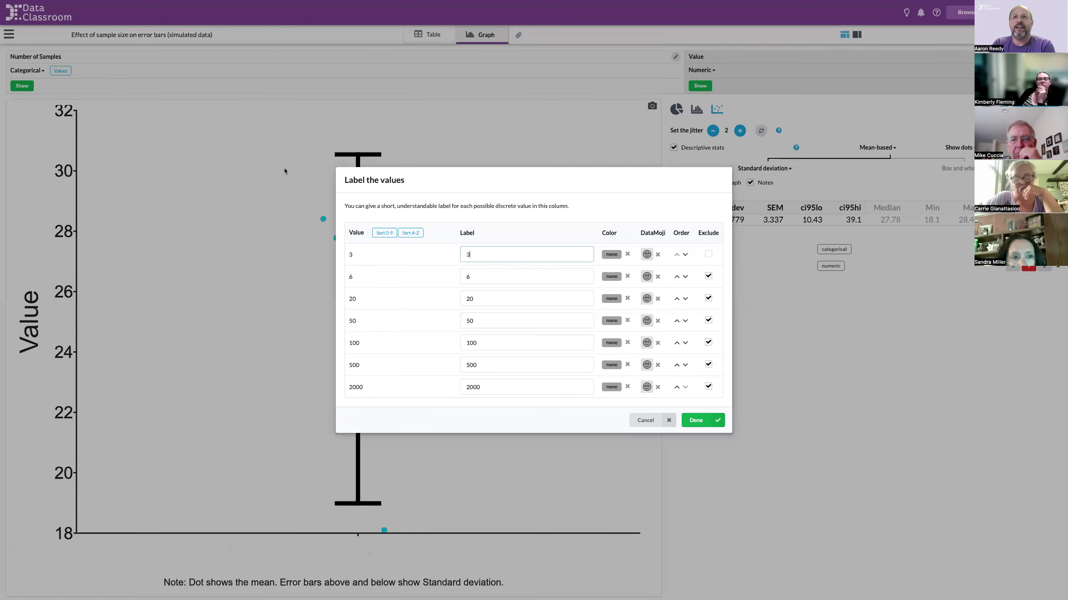
click(708, 277)
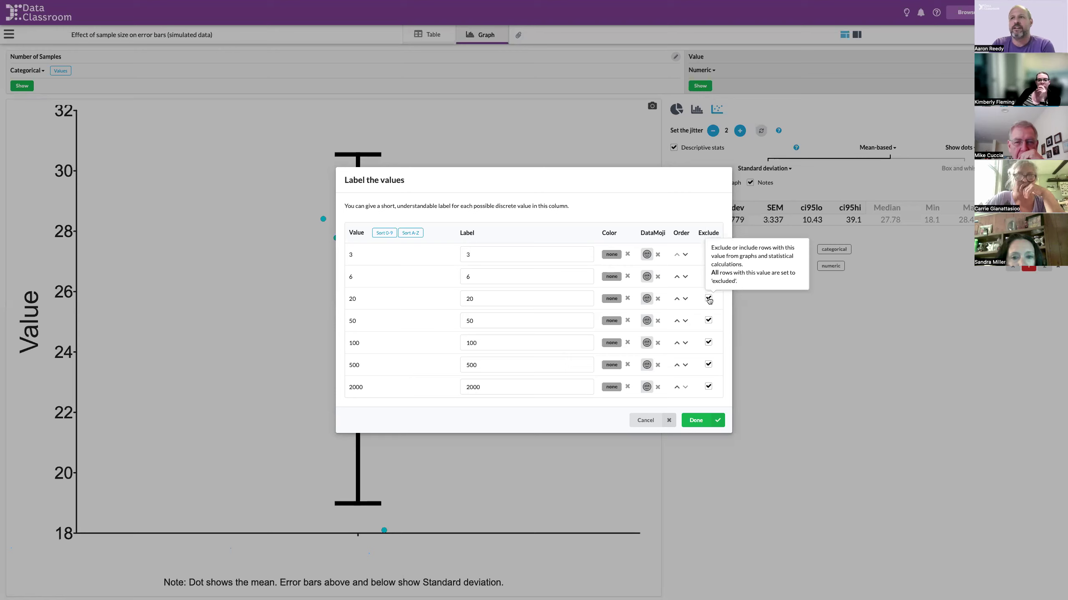
click(709, 299)
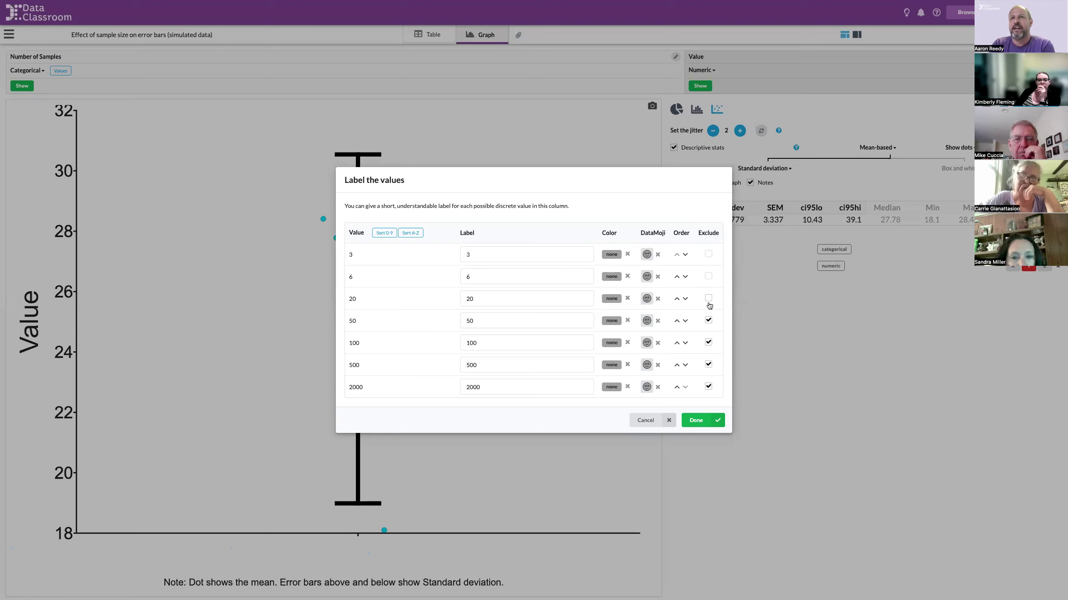
click(702, 423)
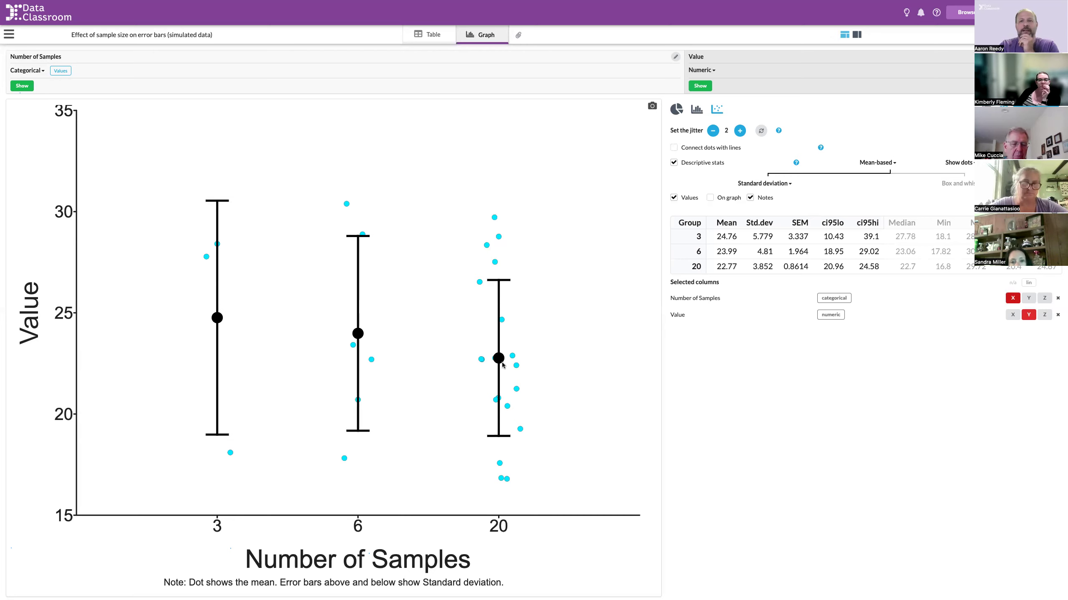
Include the Number of Samples values 50, 100 and 500 in the graph again
click(64, 73)
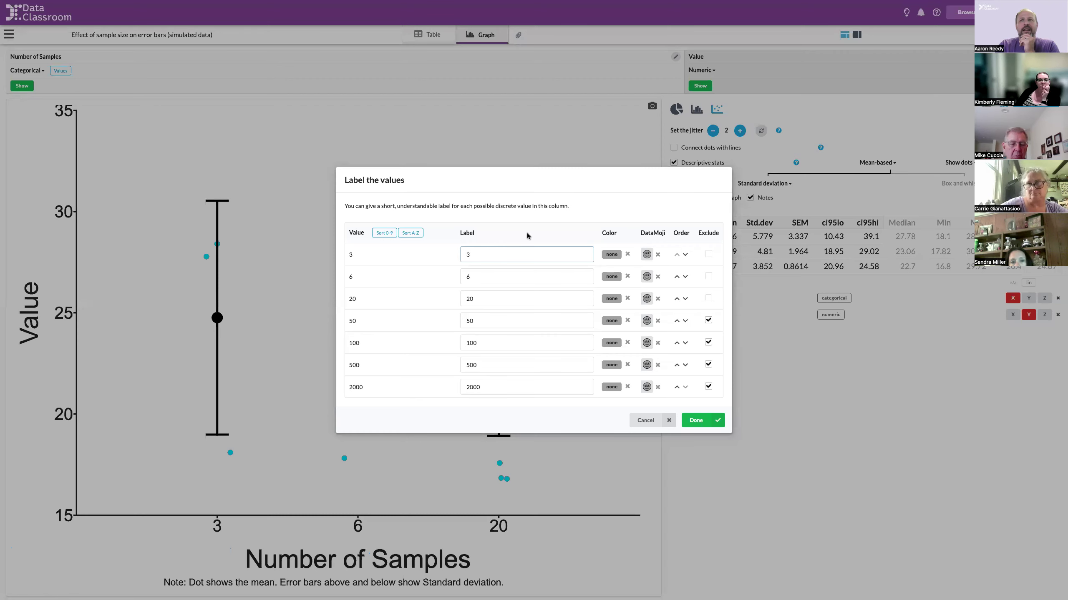
click(709, 321)
click(708, 344)
click(708, 365)
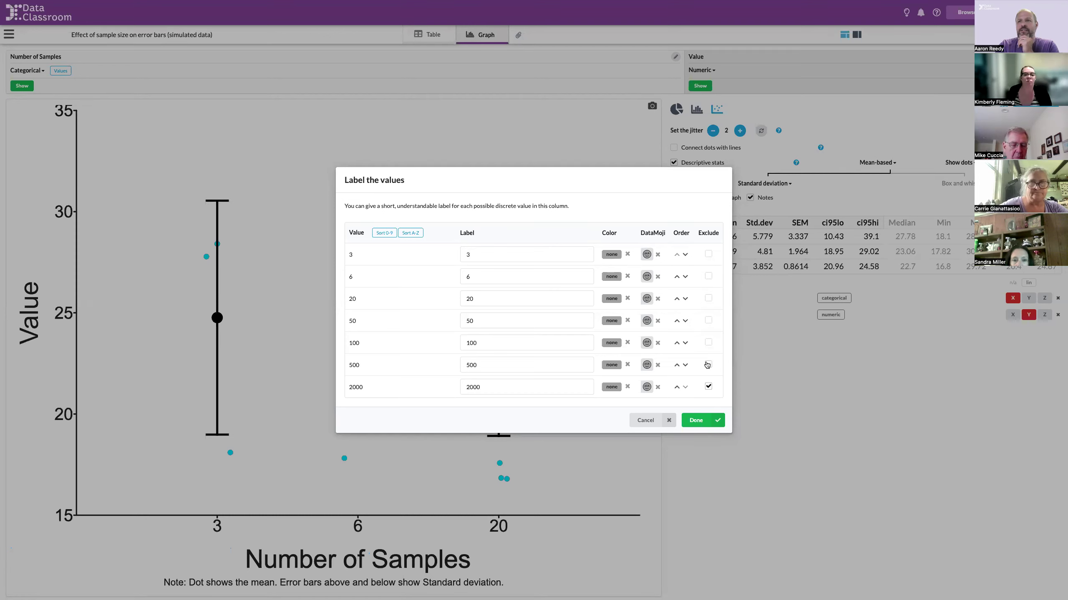
click(696, 420)
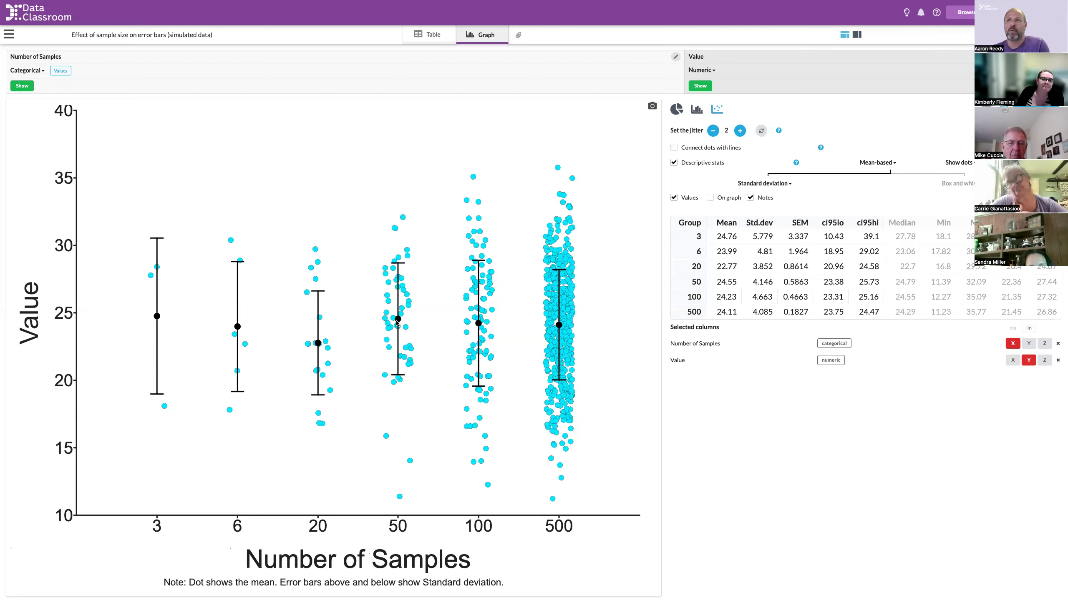
mouse_move(478, 325)
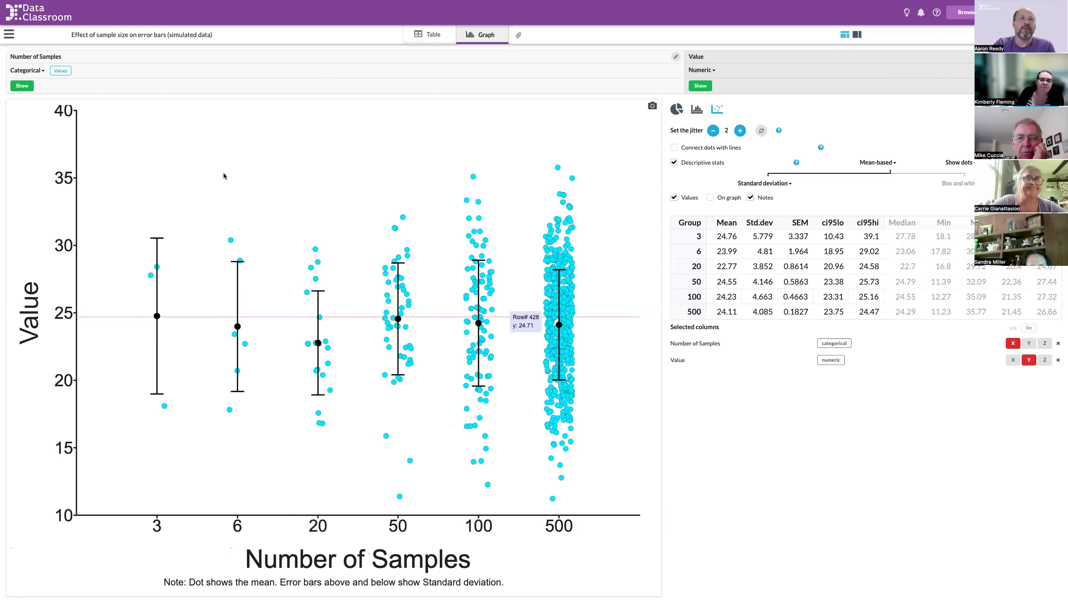
Include the Number of Samples value 2000 again and set the graph's error bars to 95% confidence interval
click(58, 71)
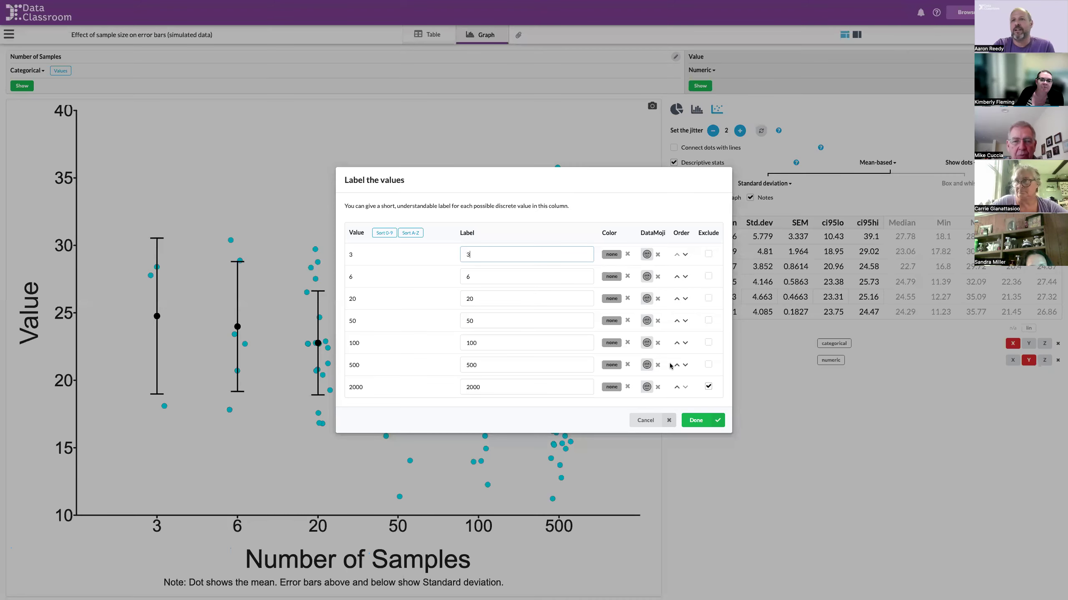
click(709, 388)
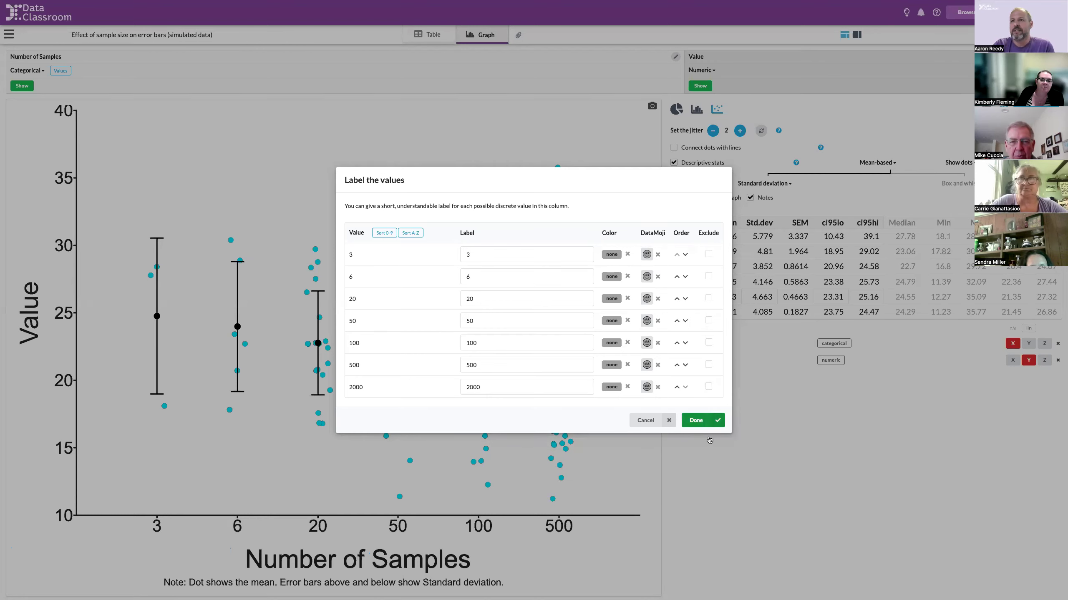
click(696, 420)
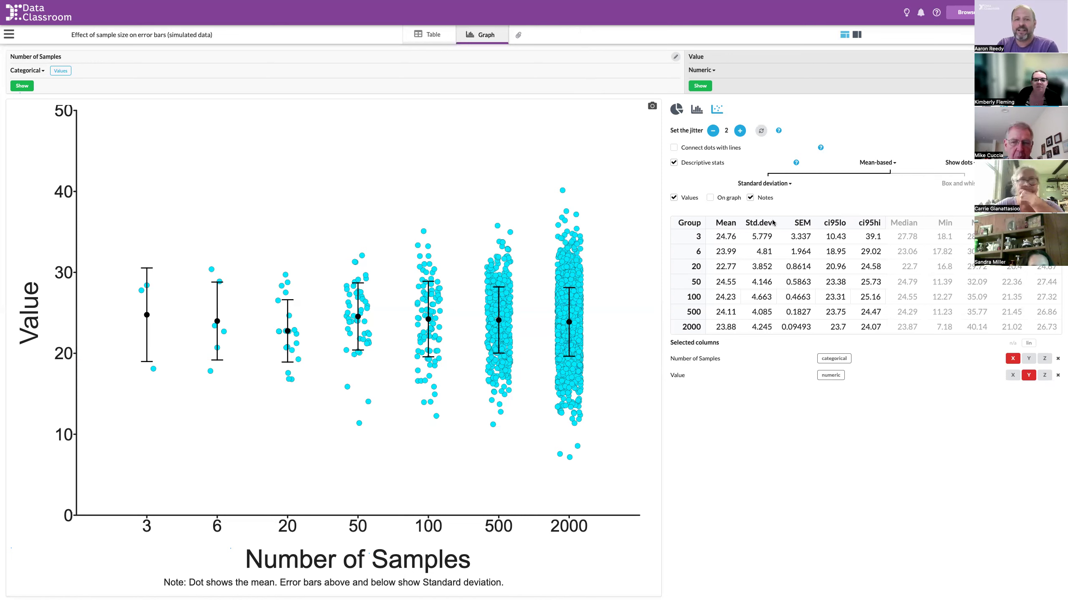
click(790, 185)
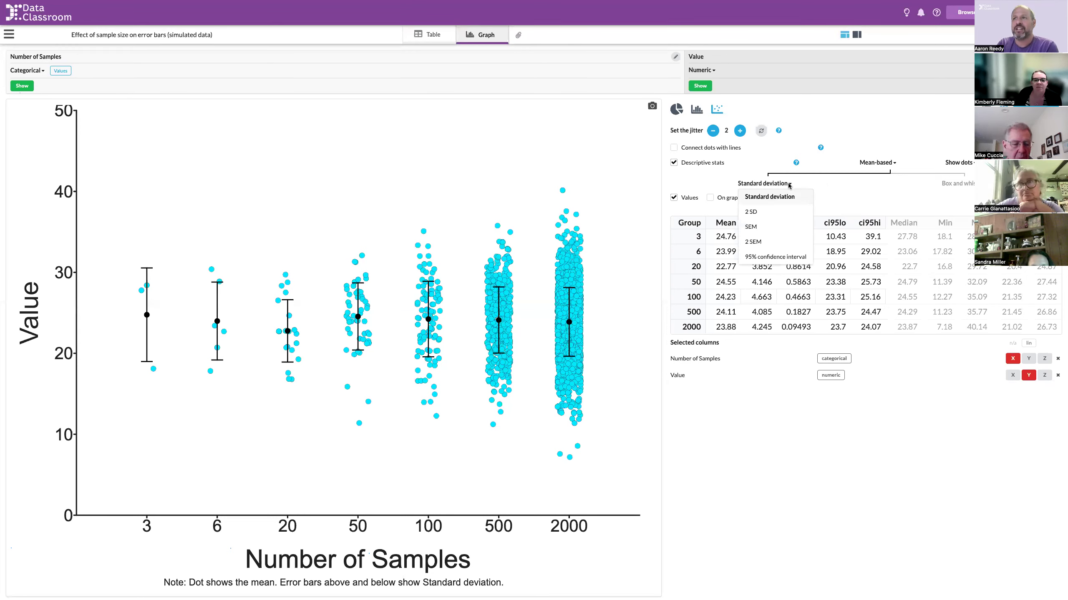
click(783, 256)
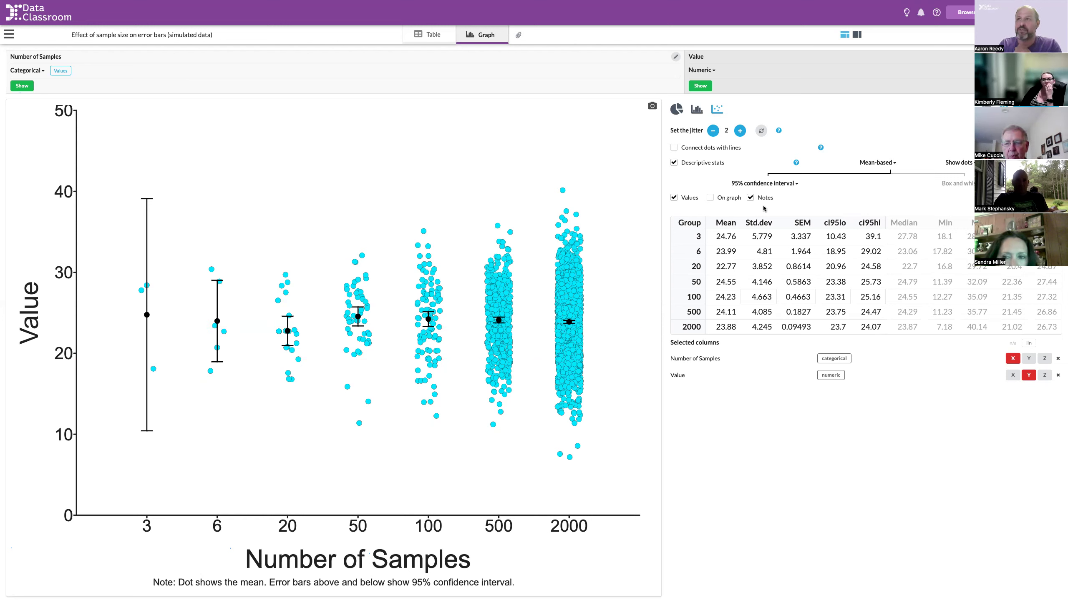
Switch the graph's error bars to SEM, compare them with the data points, and set them to 2 SEM
click(776, 184)
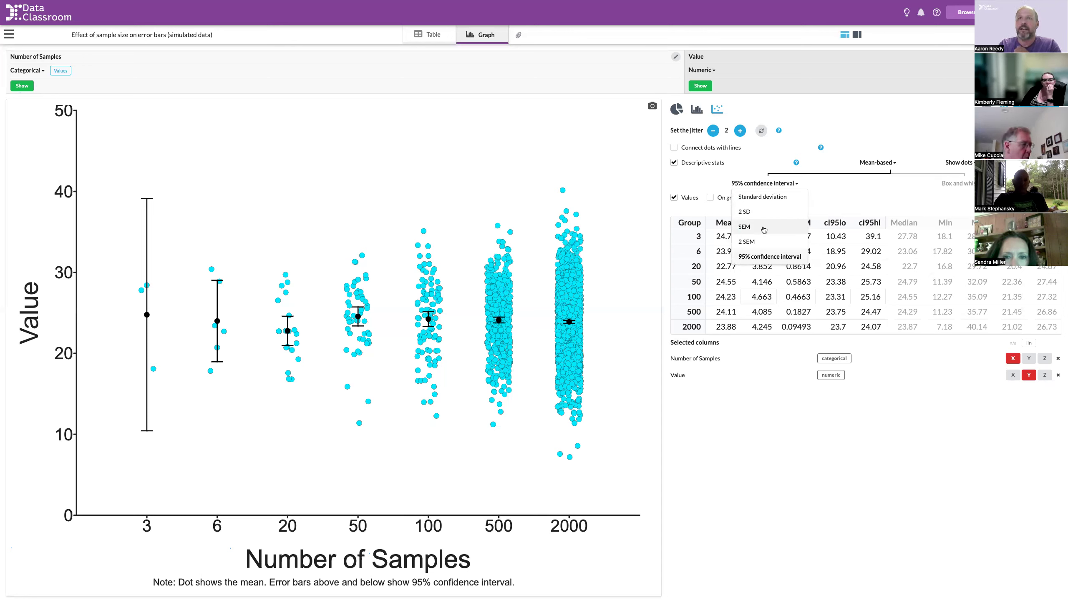
click(764, 230)
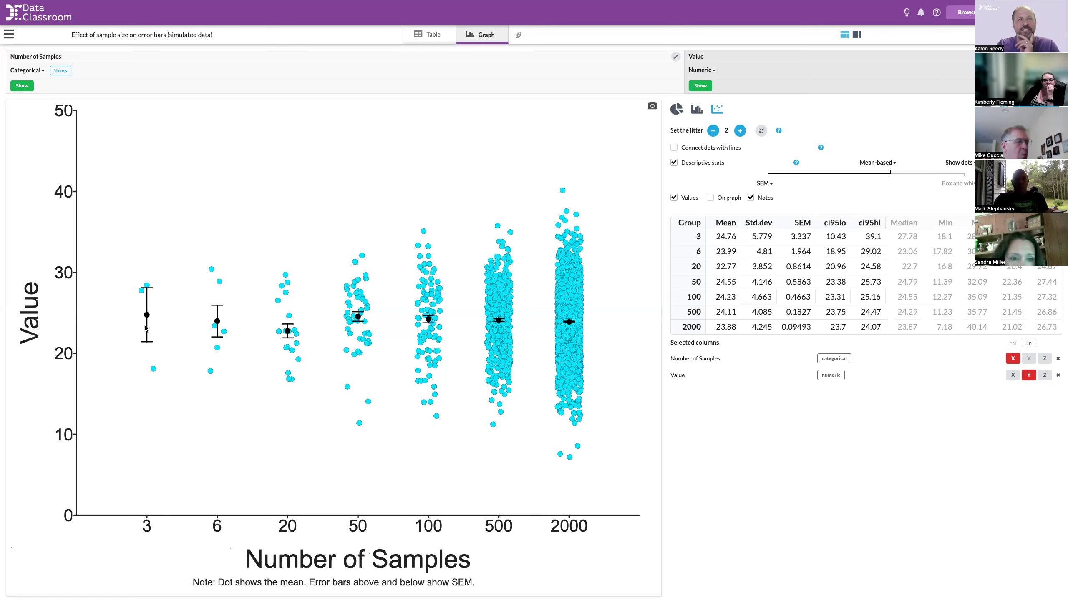
mouse_move(147, 286)
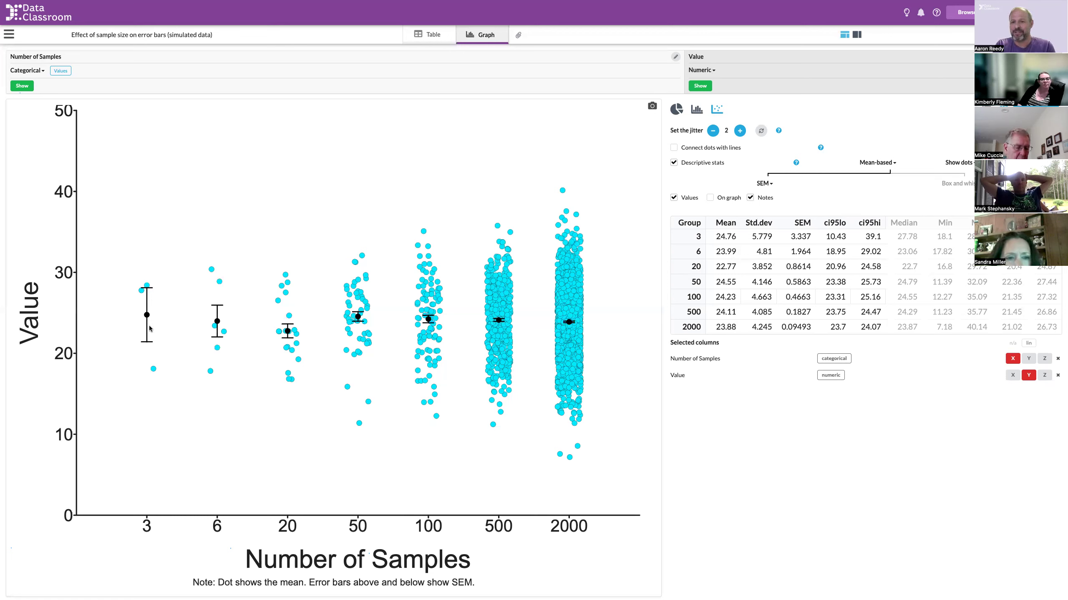
click(764, 184)
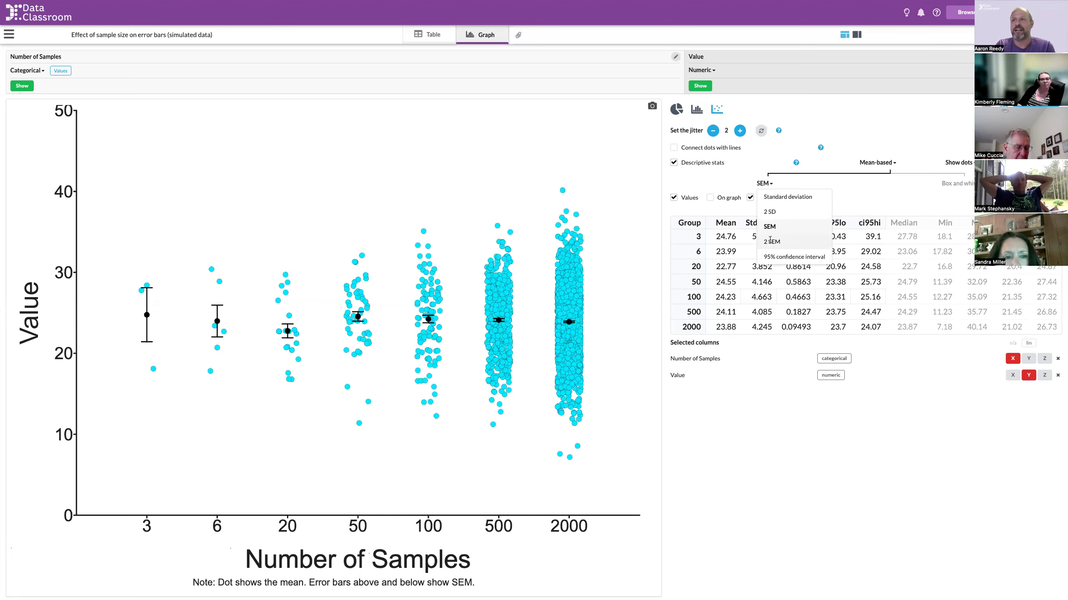
click(770, 242)
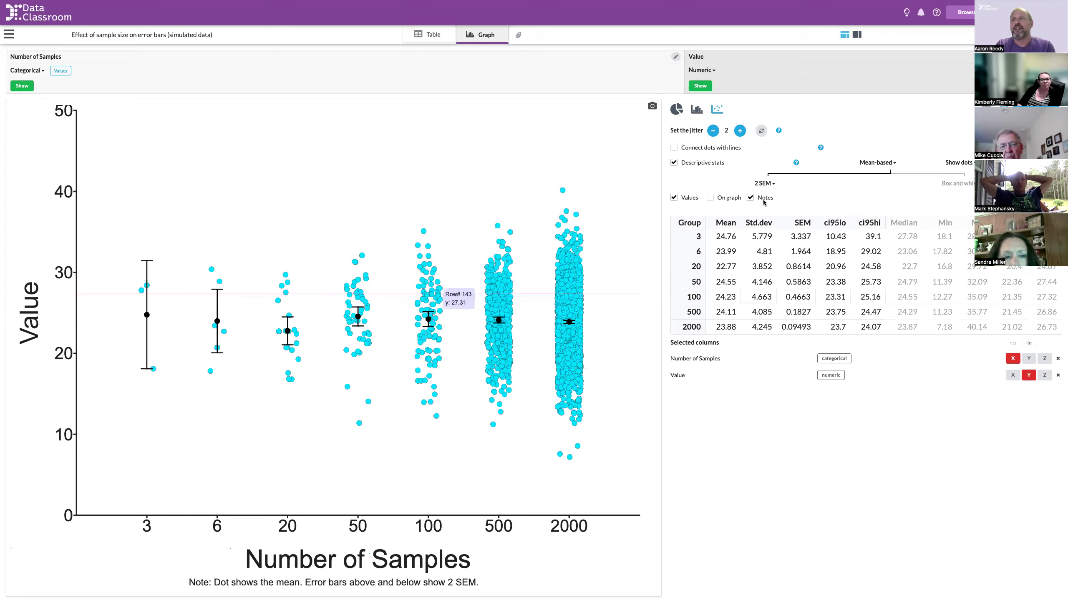
Set the error bars to 95% confidence interval for comparison, and return them to 2 SEM
click(765, 184)
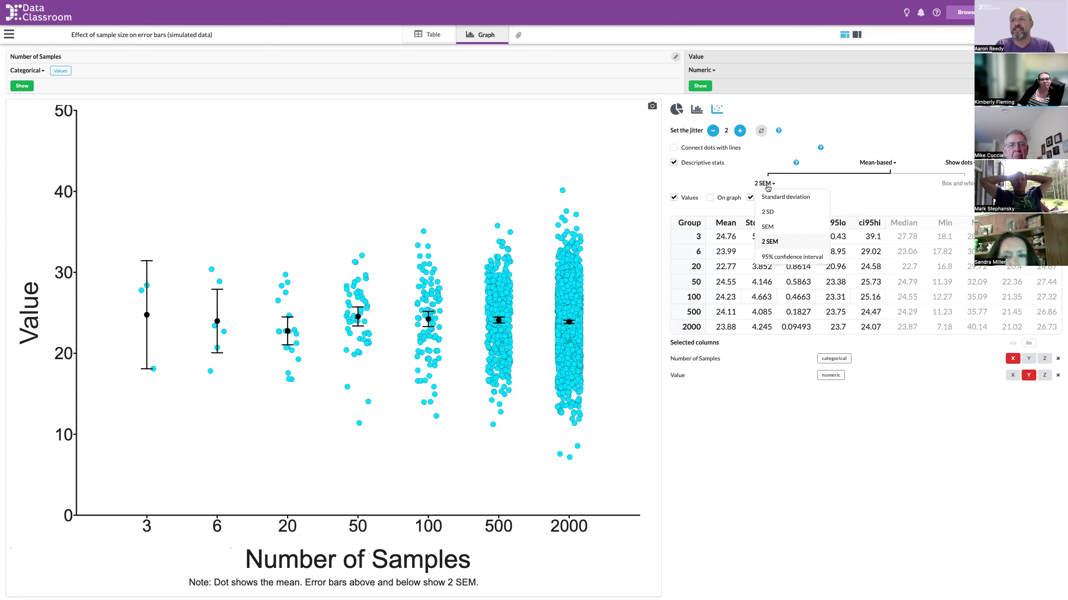
click(774, 256)
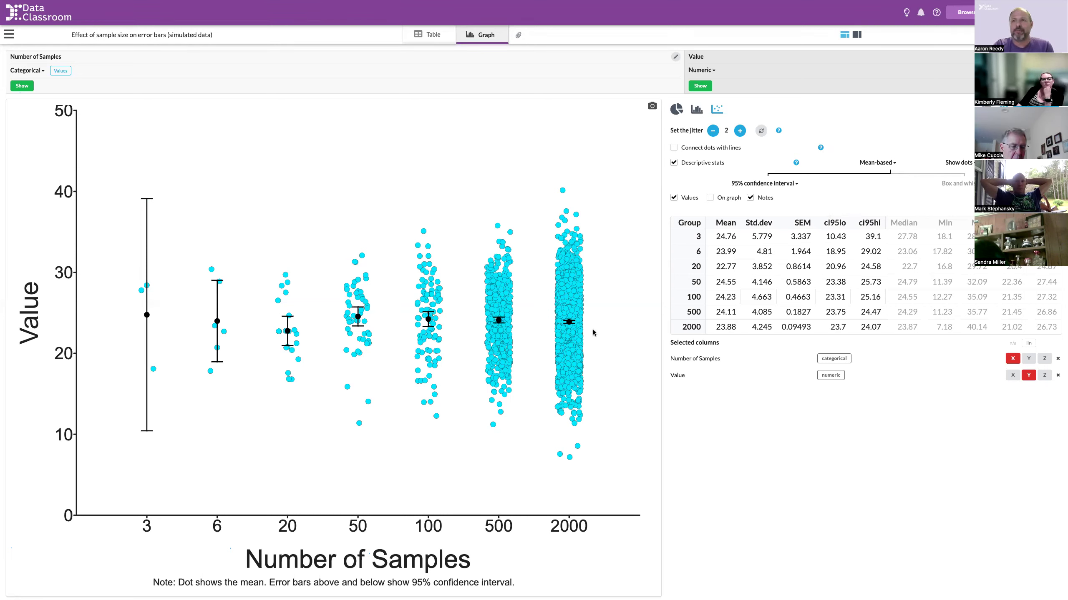
mouse_move(562, 335)
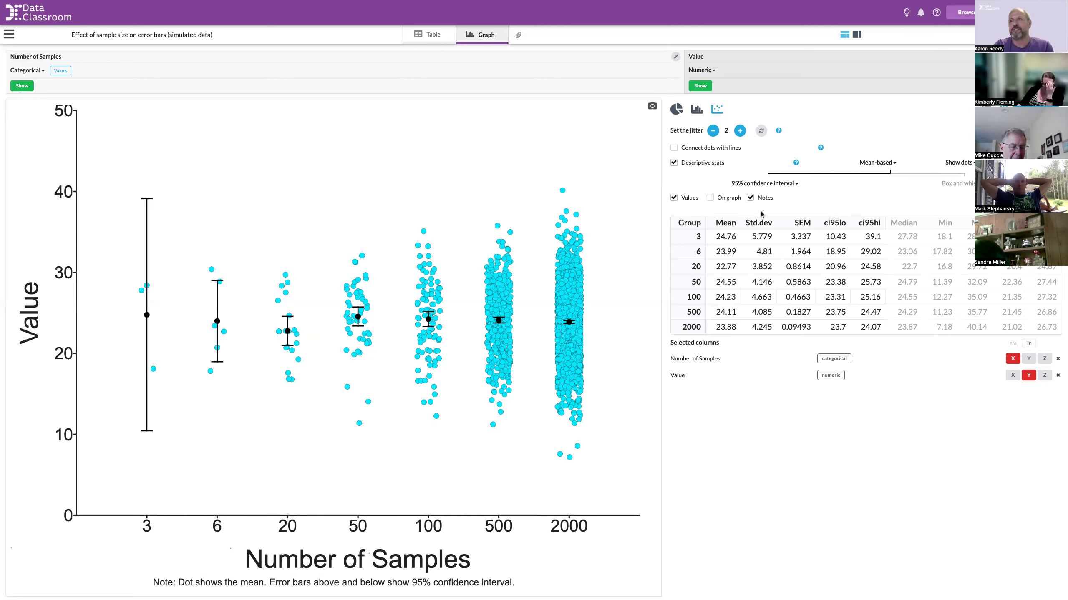
click(776, 185)
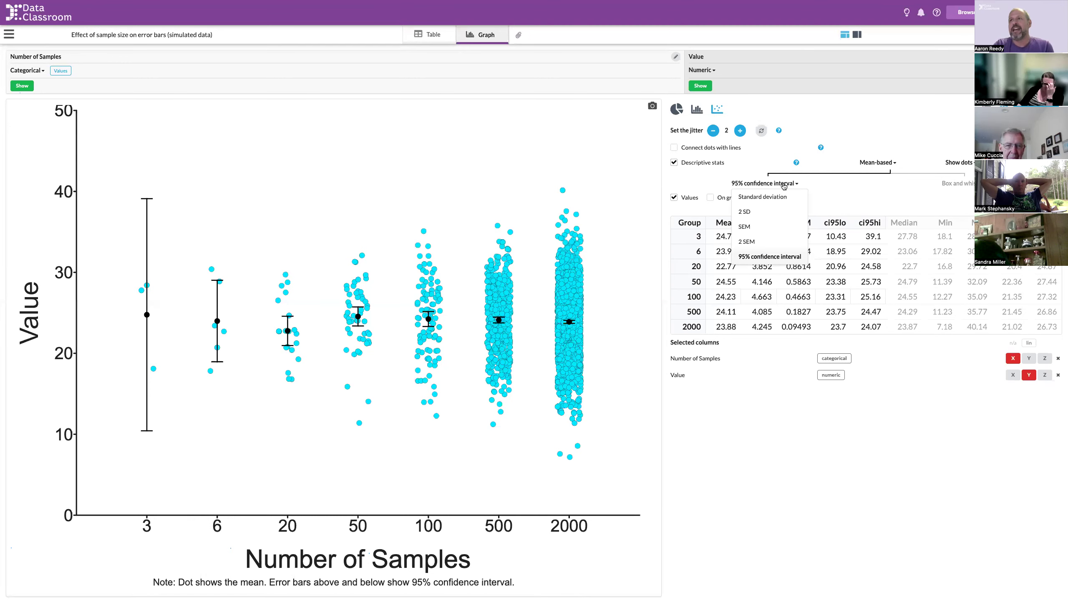
click(756, 241)
mouse_move(574, 324)
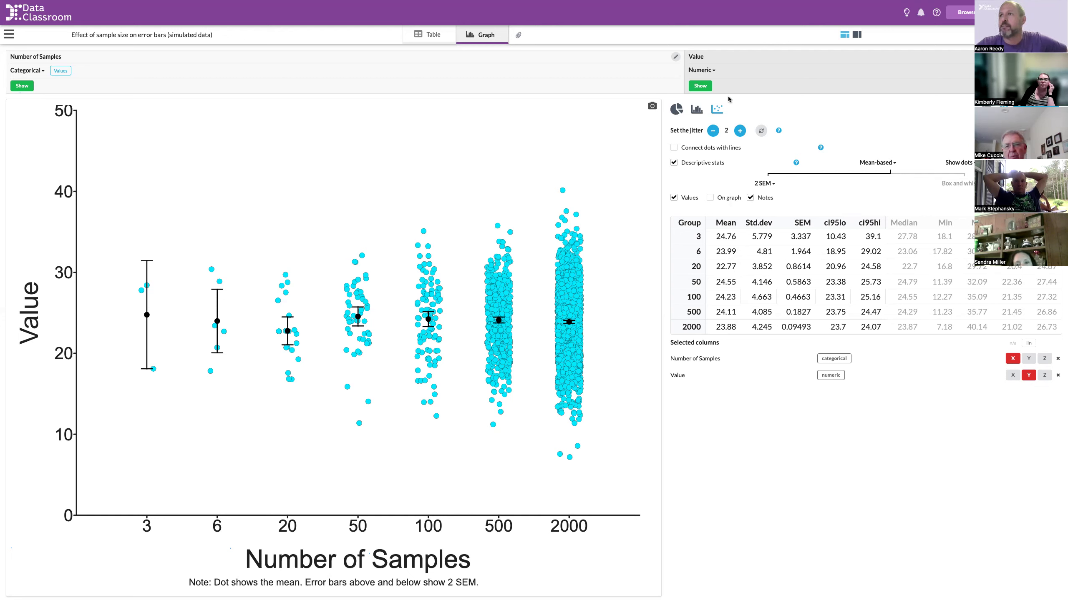
Hide the descriptive statistics values table, and turn the graph's descriptive stats off and on again
click(891, 164)
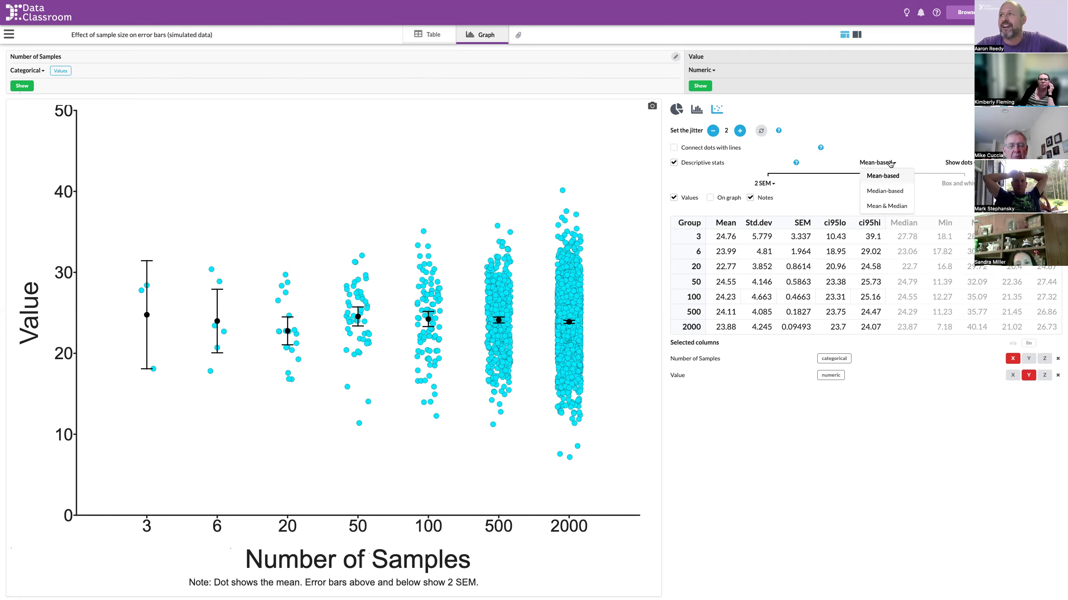
click(890, 143)
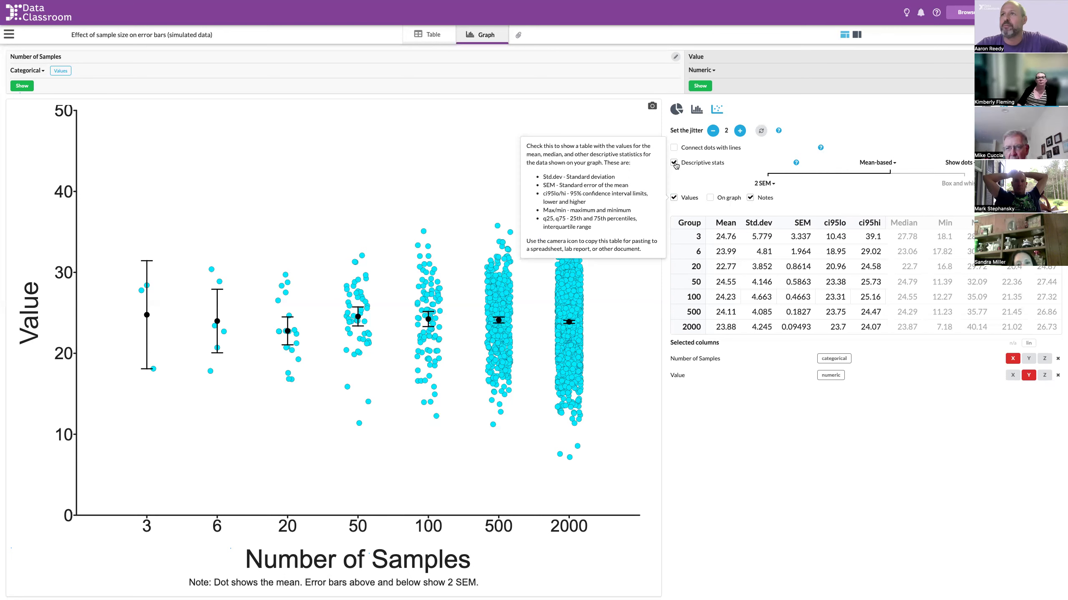
click(674, 198)
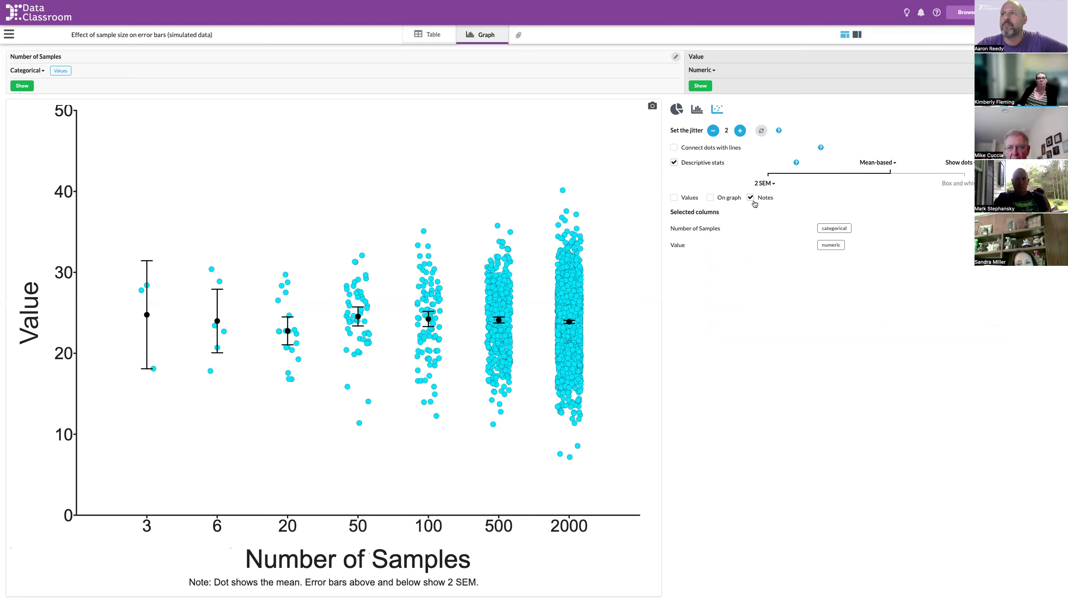
click(702, 163)
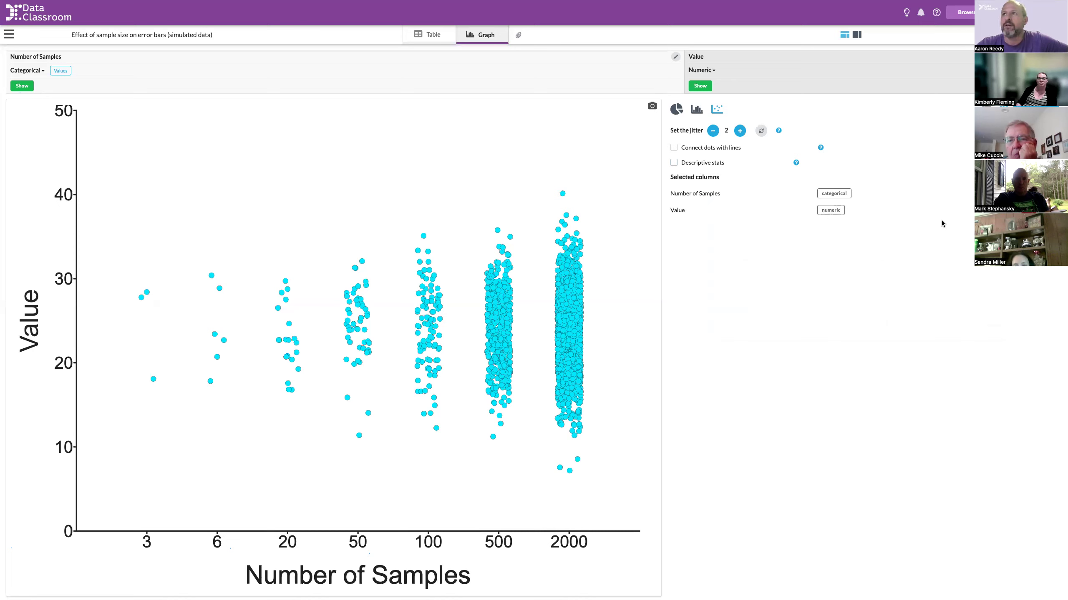
click(673, 163)
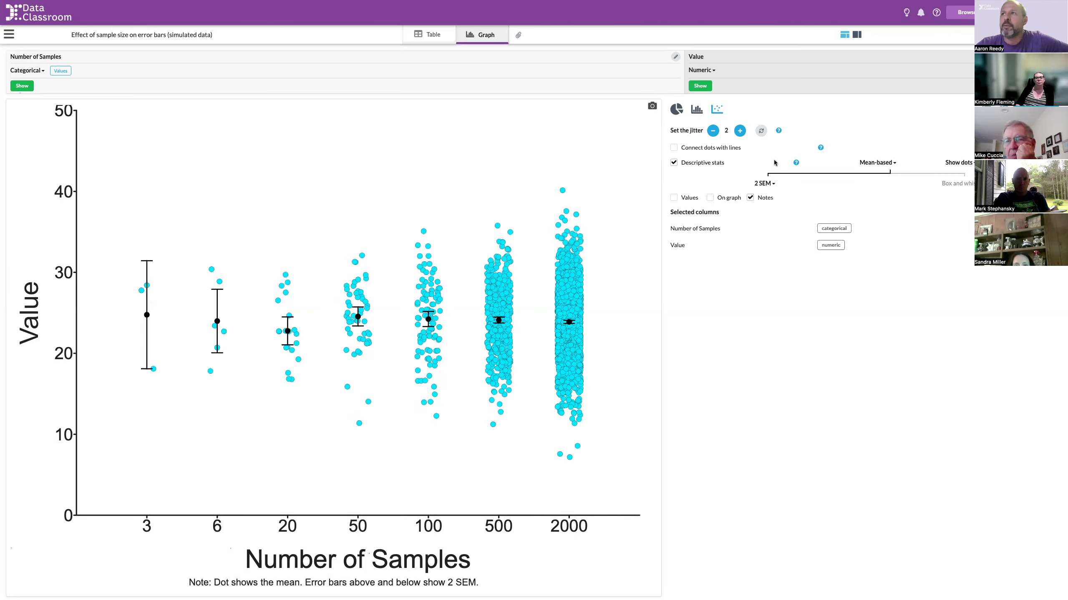
Open the User Guide article about types of error bars from the descriptive stats help
mouse_move(795, 164)
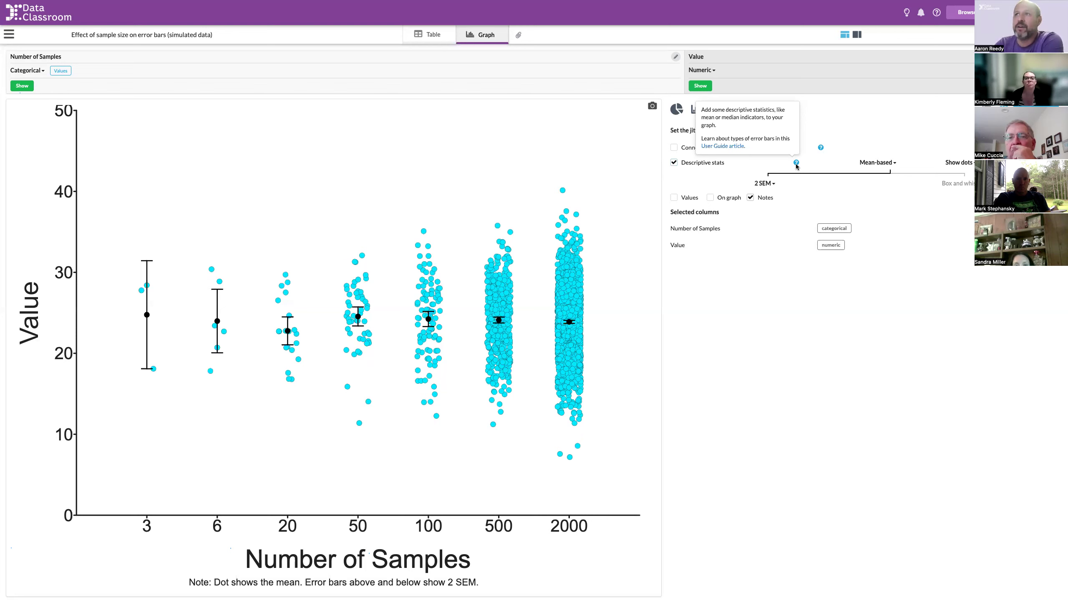
click(725, 146)
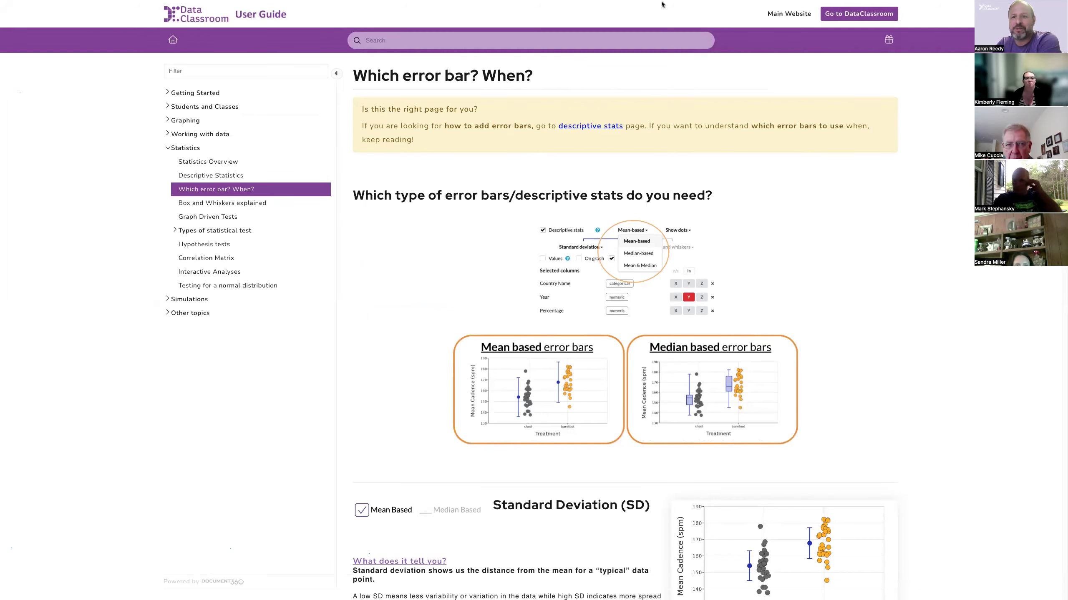
mouse_move(661, 5)
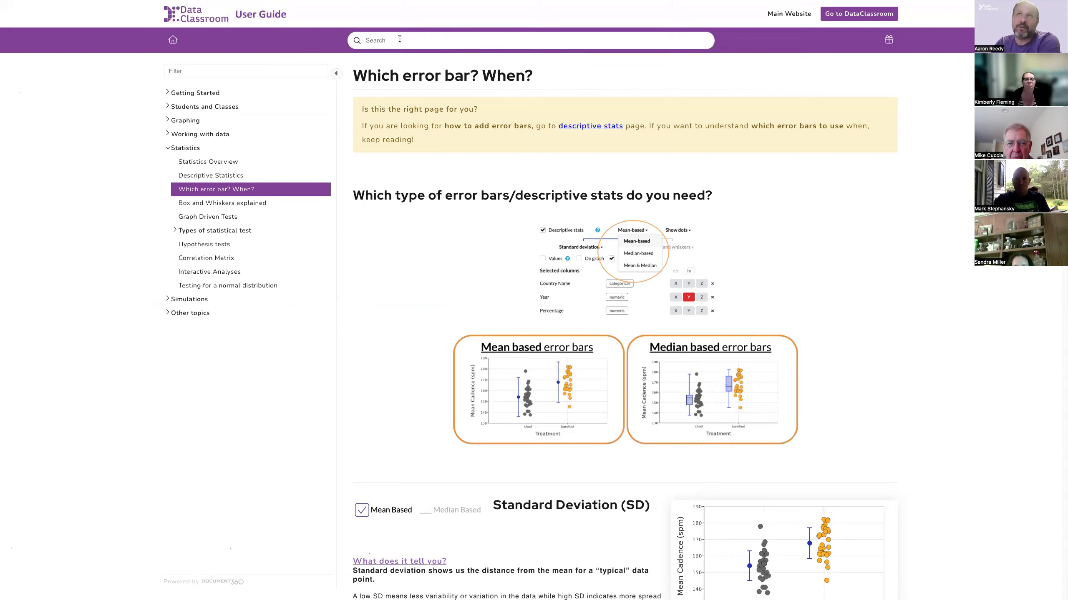
Examine the article's sections on standard deviation, SEM, 95% confidence interval, box and whisker, and median line, and return to its beginning
scroll(475, 263, down, 1)
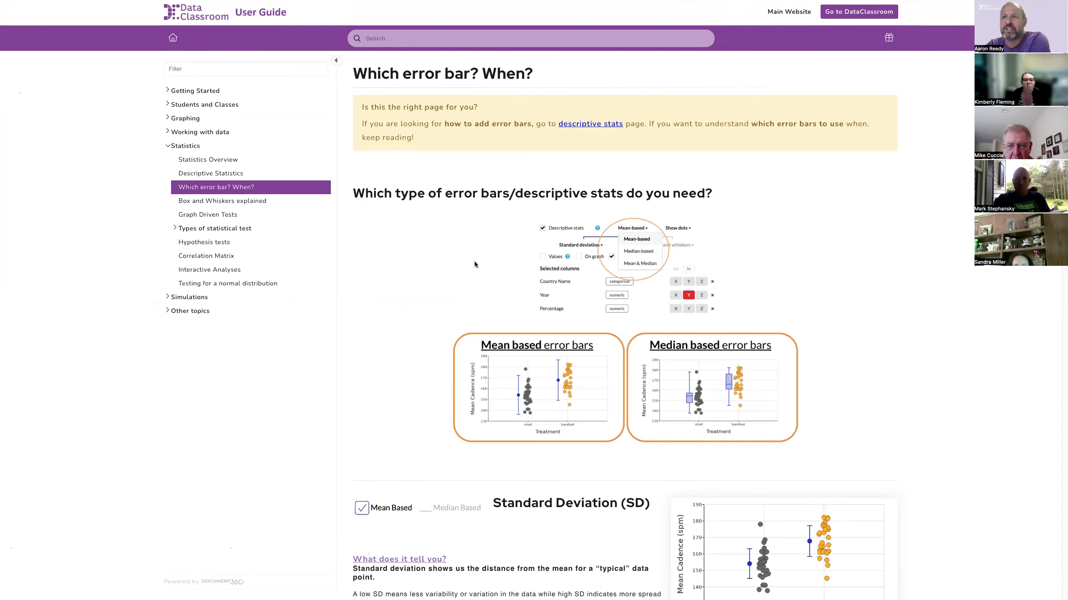
scroll(474, 264, down, 2)
scroll(475, 263, down, 8)
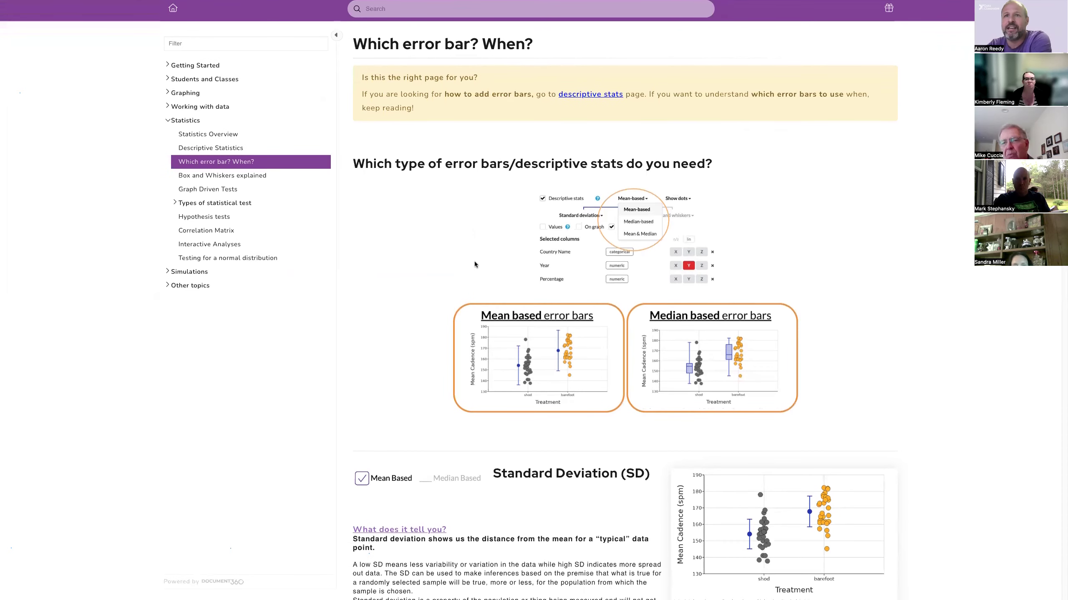
scroll(475, 263, down, 1)
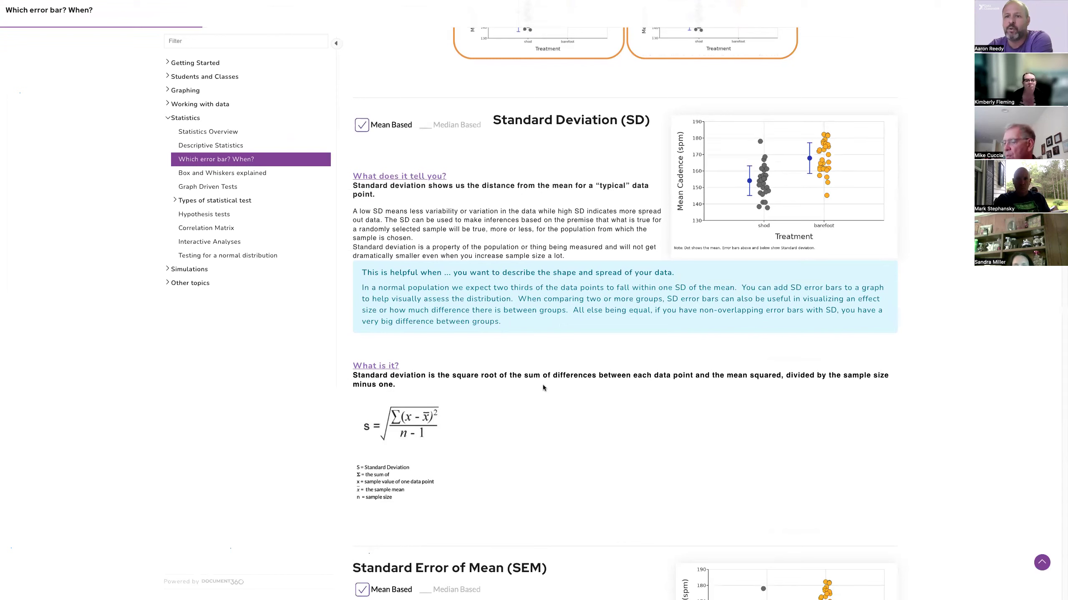
scroll(543, 386, down, 1)
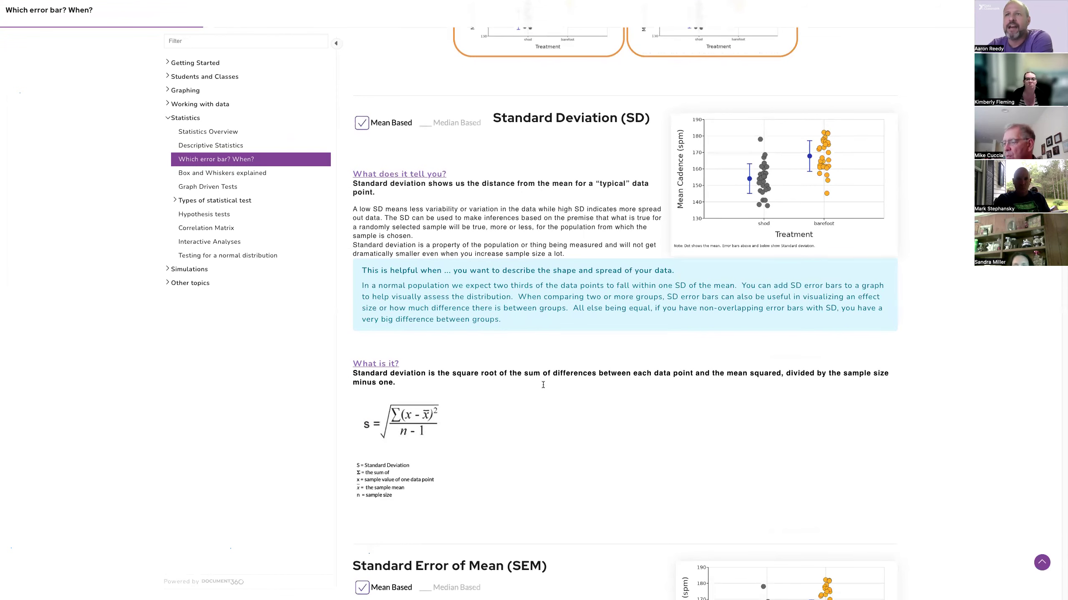
scroll(542, 385, down, 8)
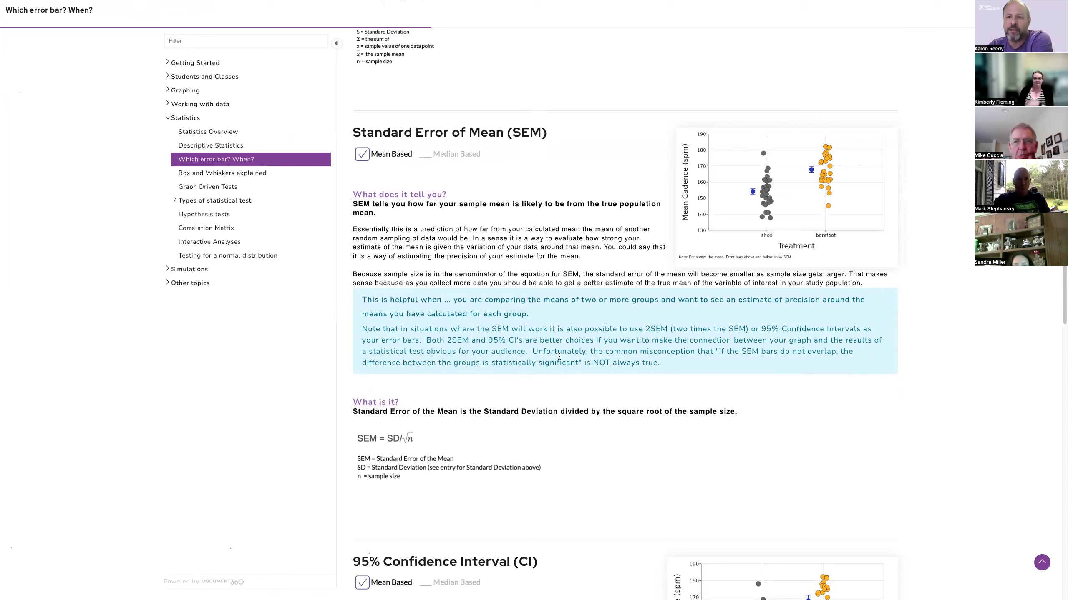
scroll(559, 357, down, 1)
scroll(559, 356, down, 9)
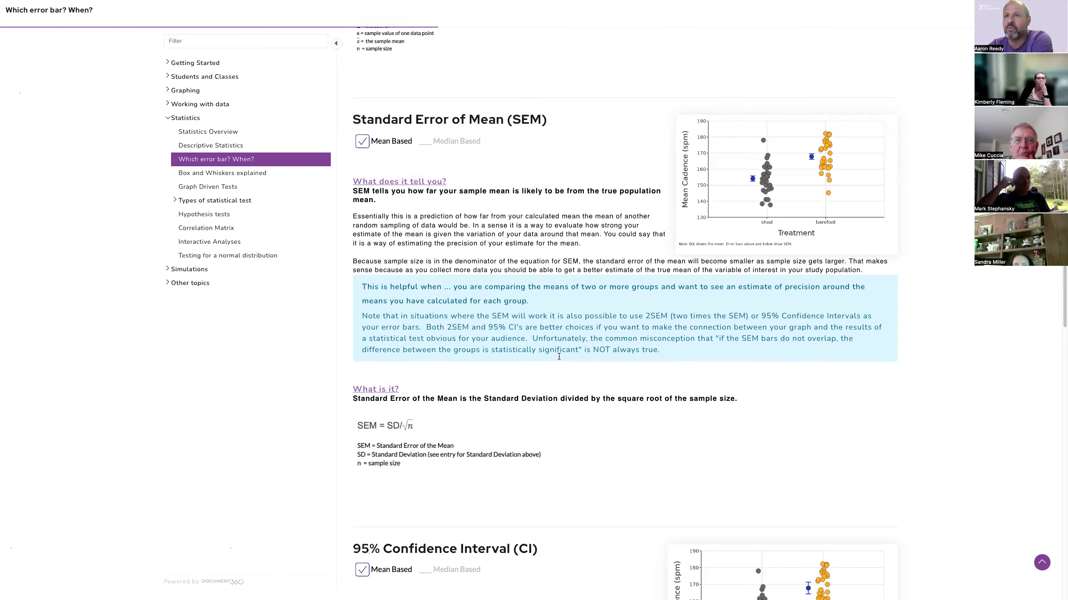
scroll(559, 356, down, 8)
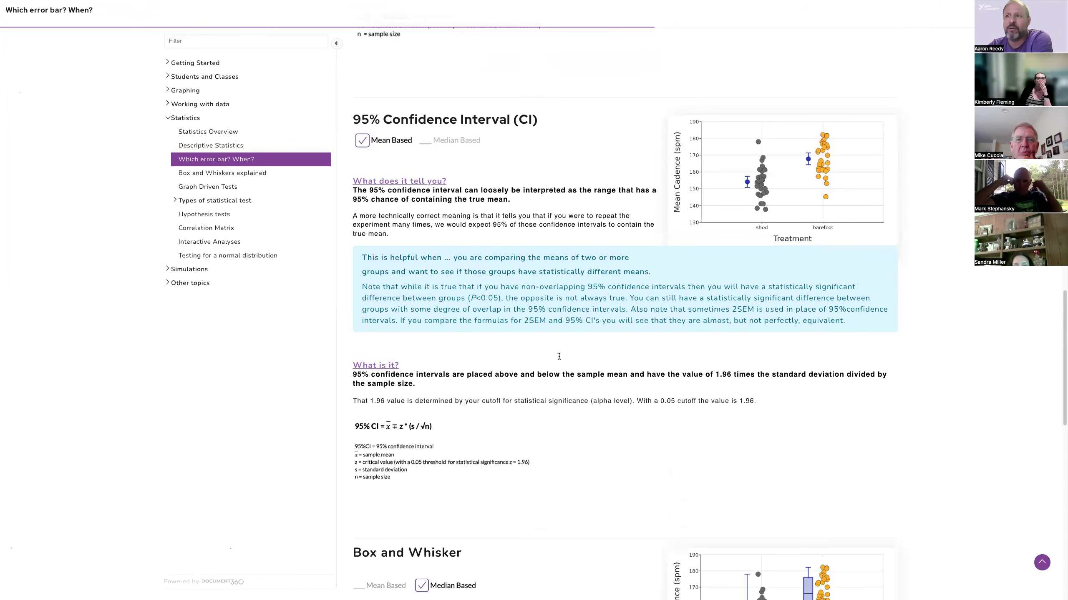
scroll(559, 356, down, 9)
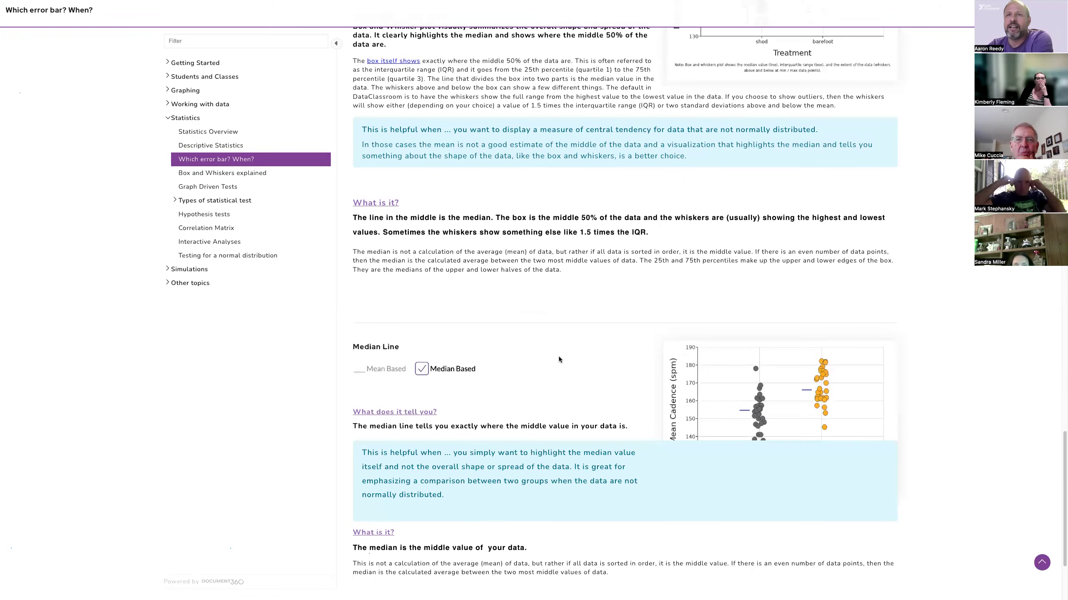
scroll(559, 356, up, 20)
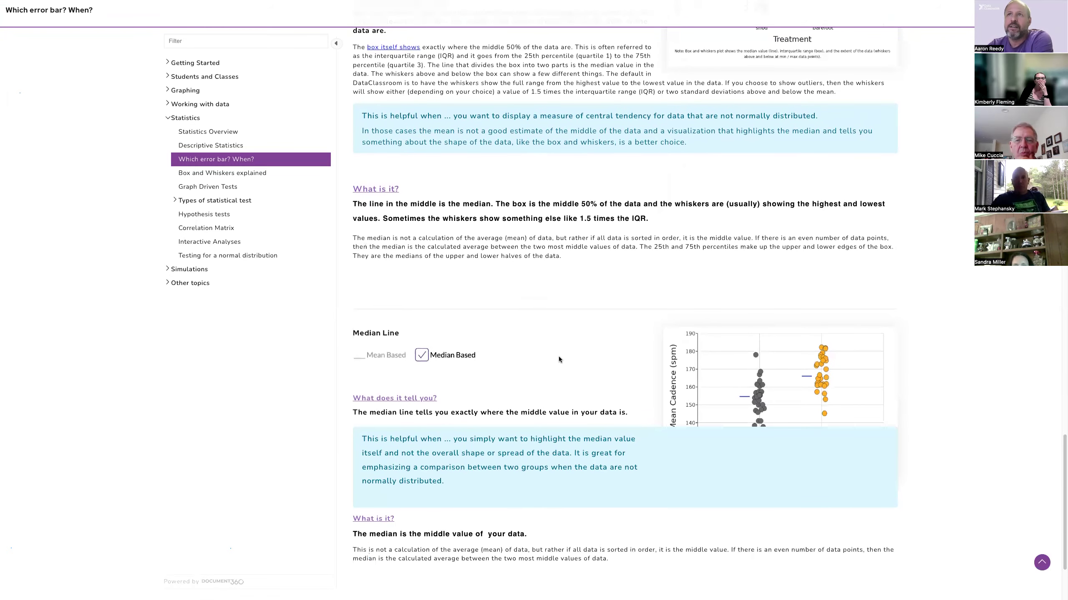
scroll(429, 189, up, 4)
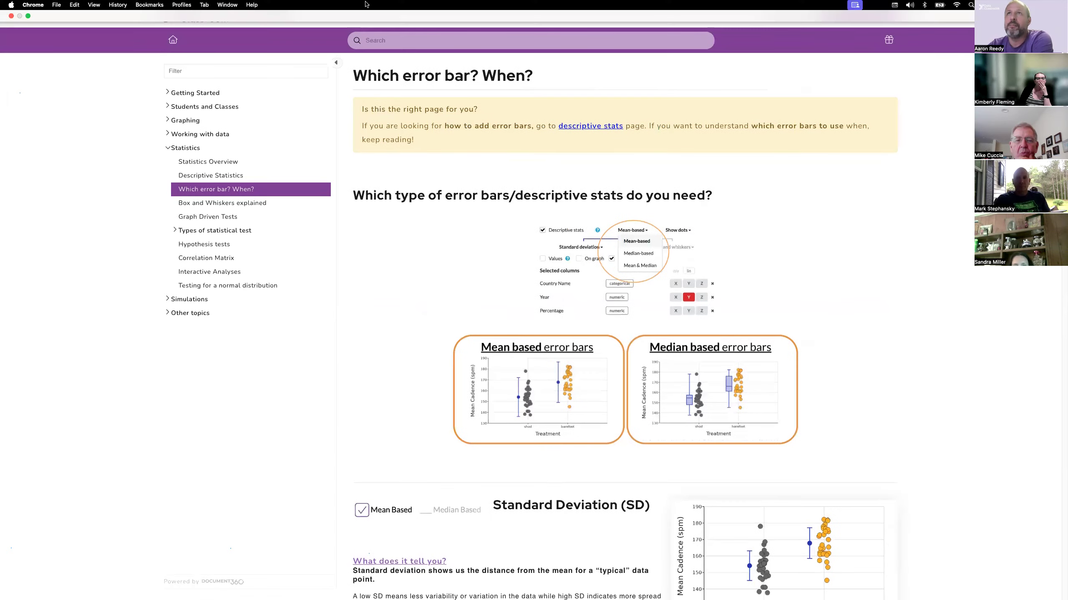
Take the browser out of full screen, reposition and enlarge its window, and return to the dataset's graph
click(29, 18)
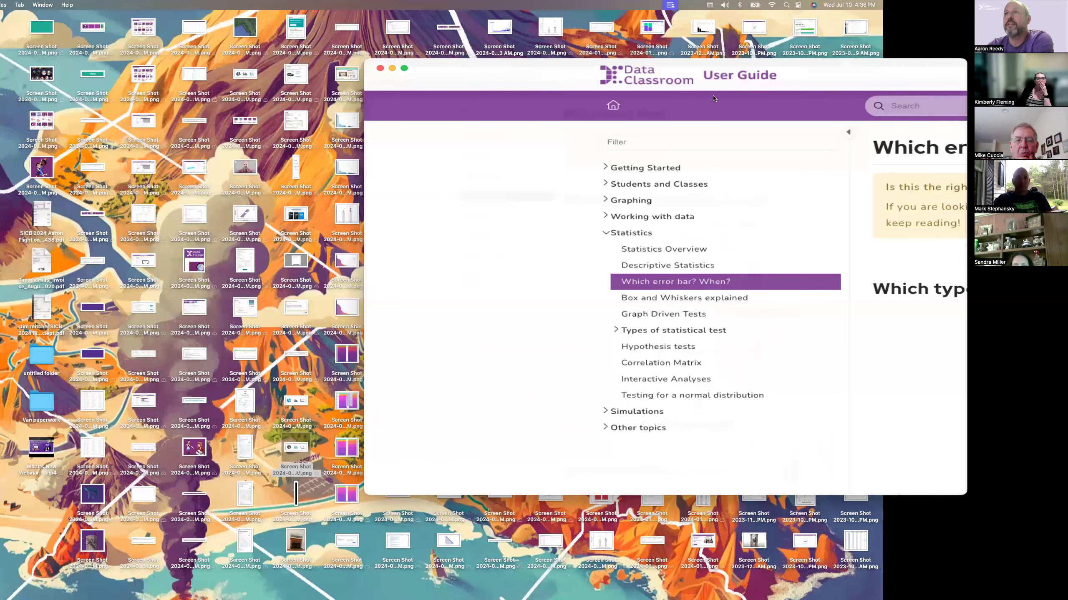
drag(532, 79, 655, 96)
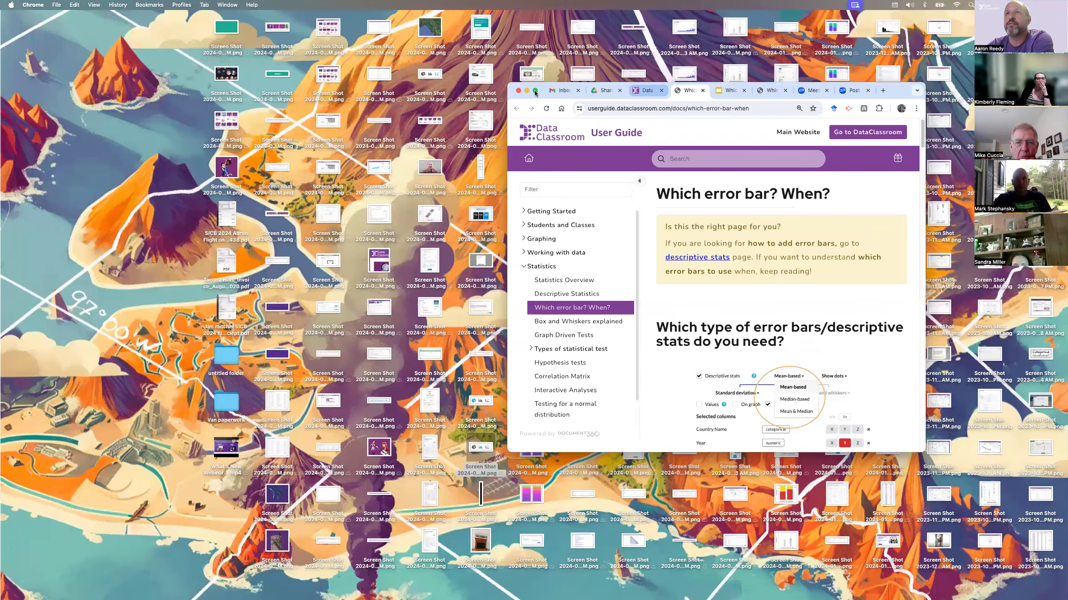
click(535, 92)
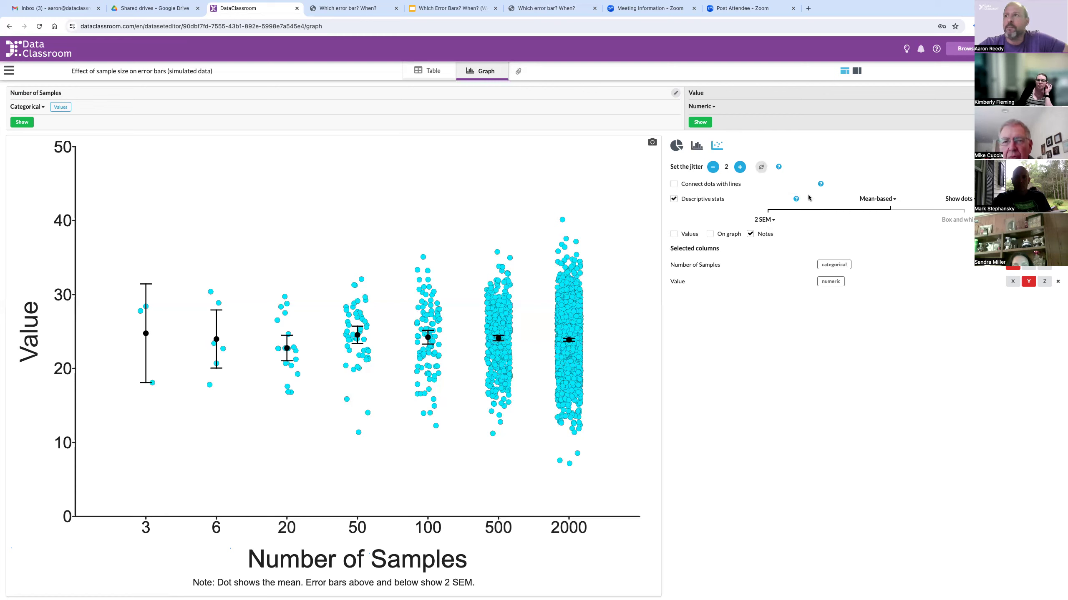
Change the graph's descriptive stats from mean-based to median-based
click(886, 201)
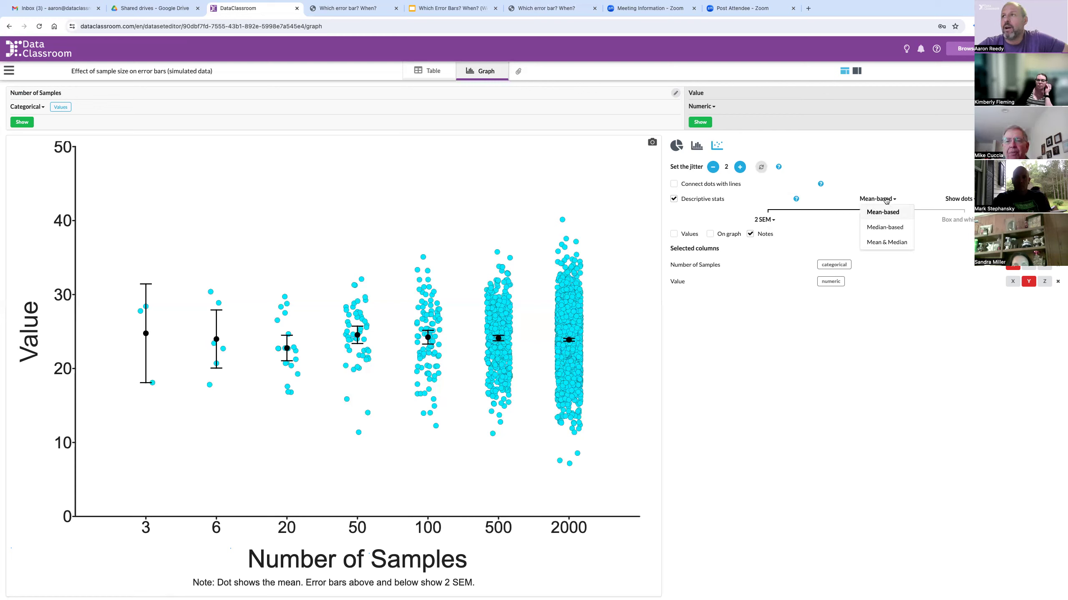
click(885, 228)
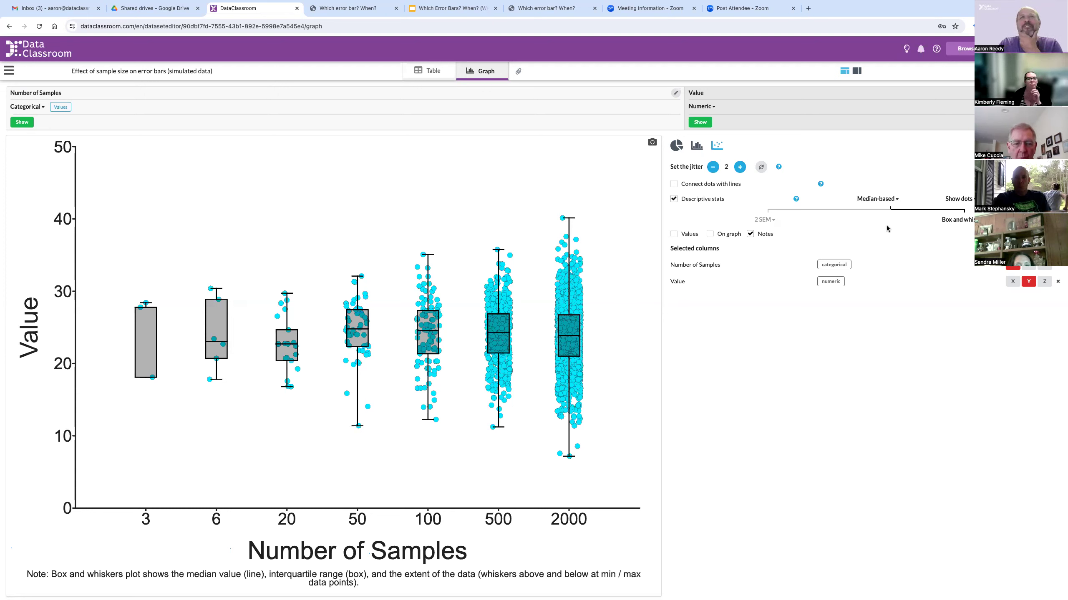
Switch to the "Which Error Bars? When?" presentation in Google Slides and start the slideshow from slide 11
click(447, 13)
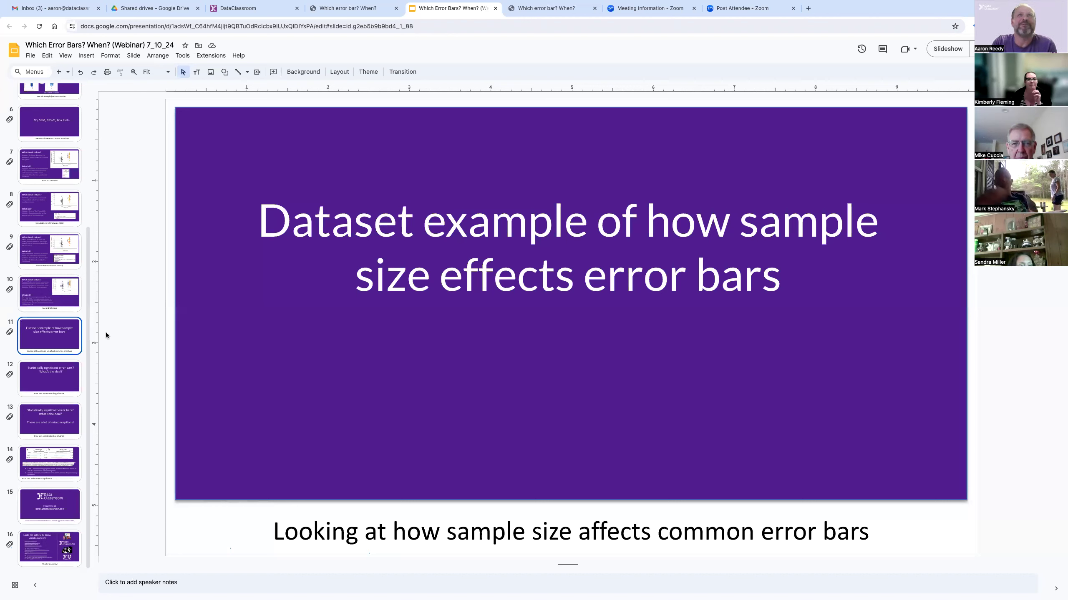
click(65, 55)
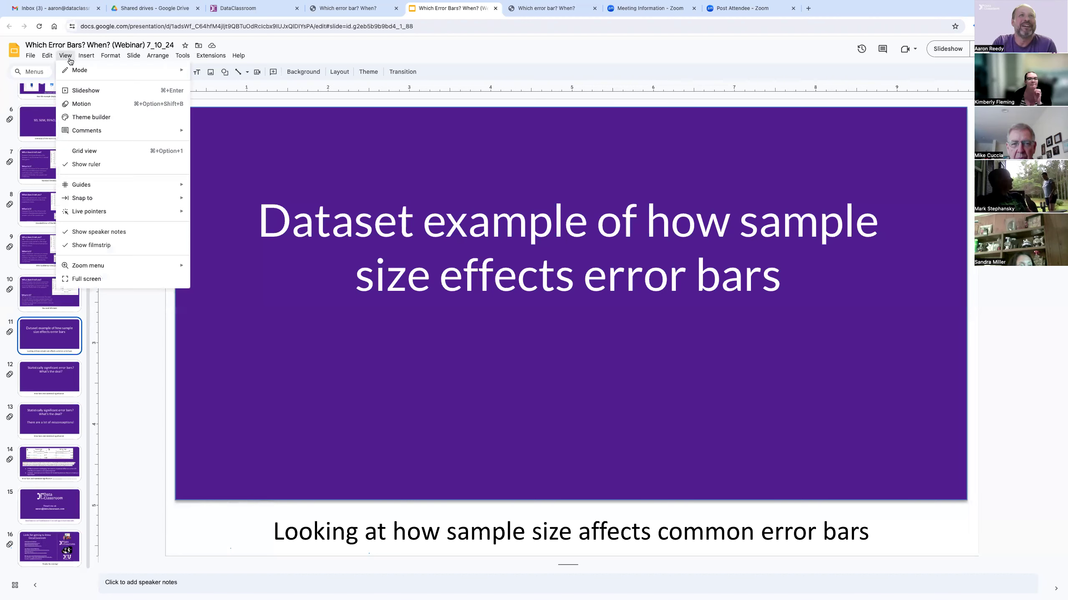
click(82, 92)
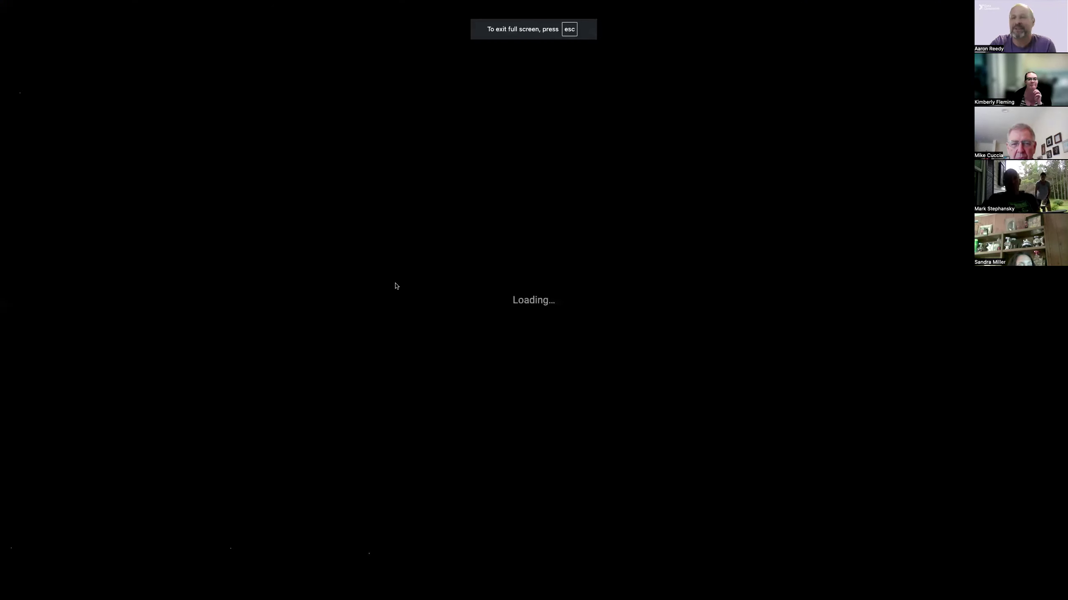